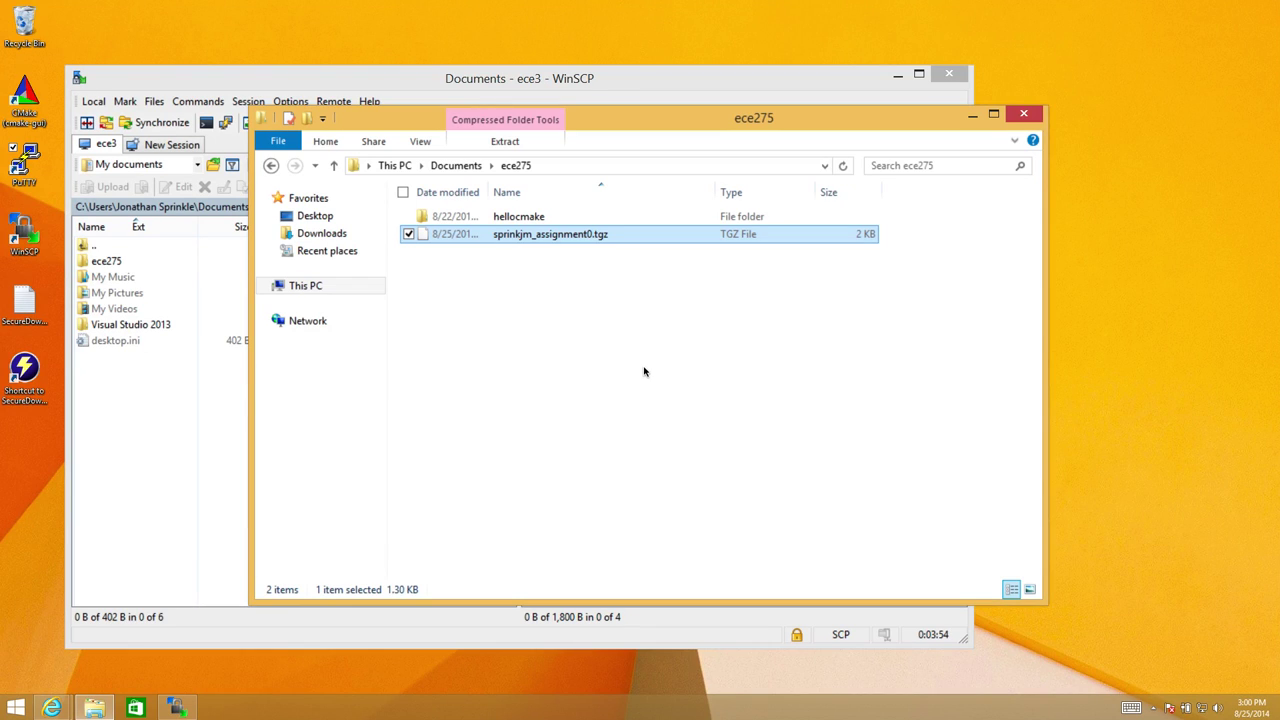
- Move the ece275 folder window out of the way and close the WinSCP download page in Internet Explorer
left_click(620, 357)
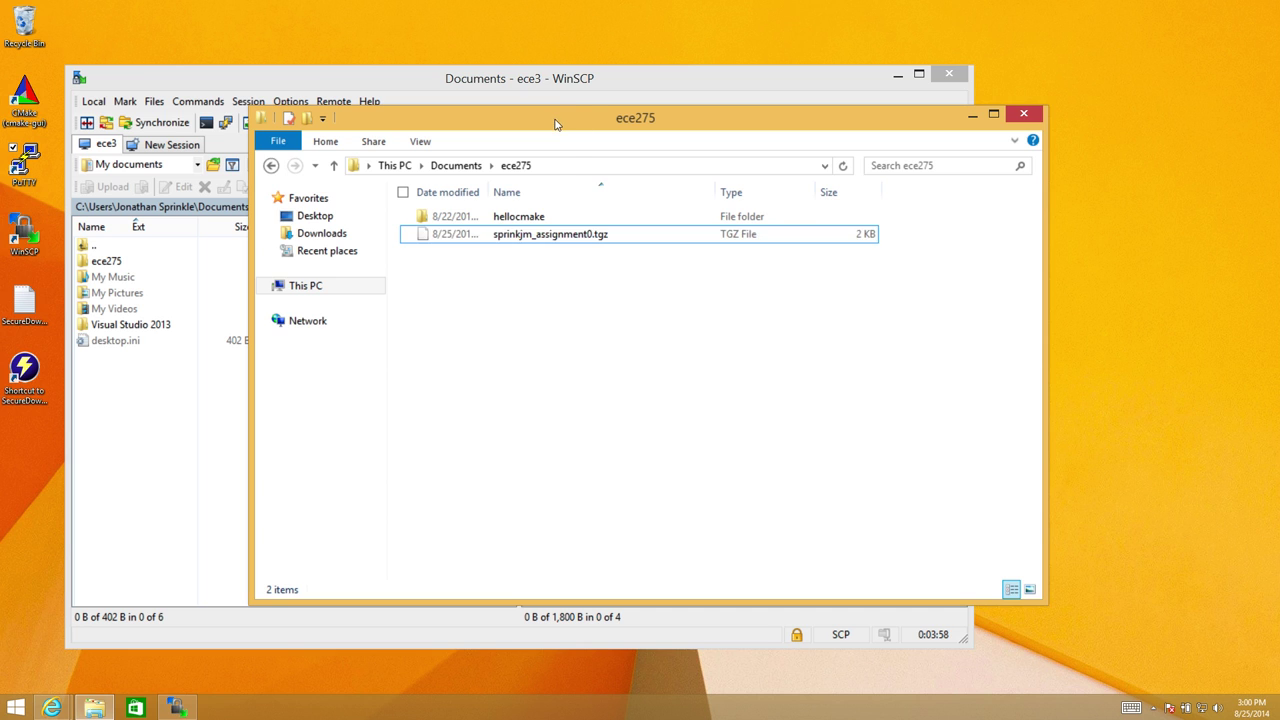
left_click_drag(558, 124, 718, 30)
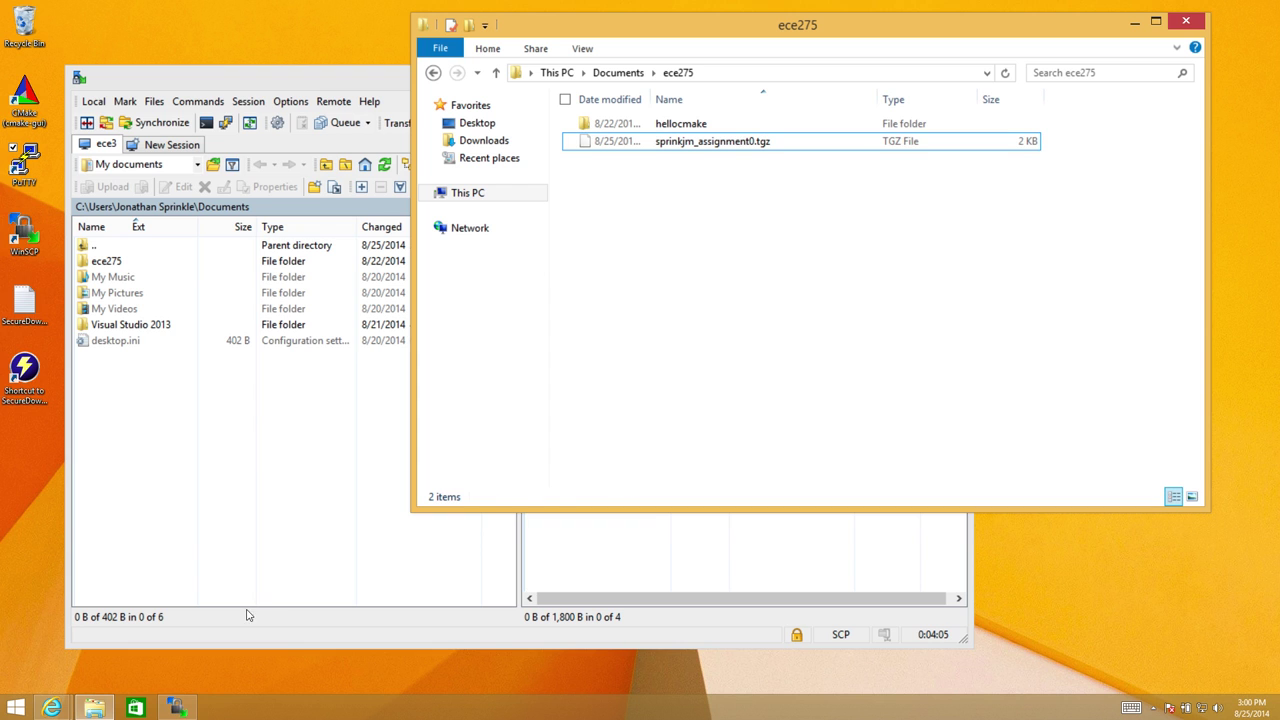
left_click(60, 707)
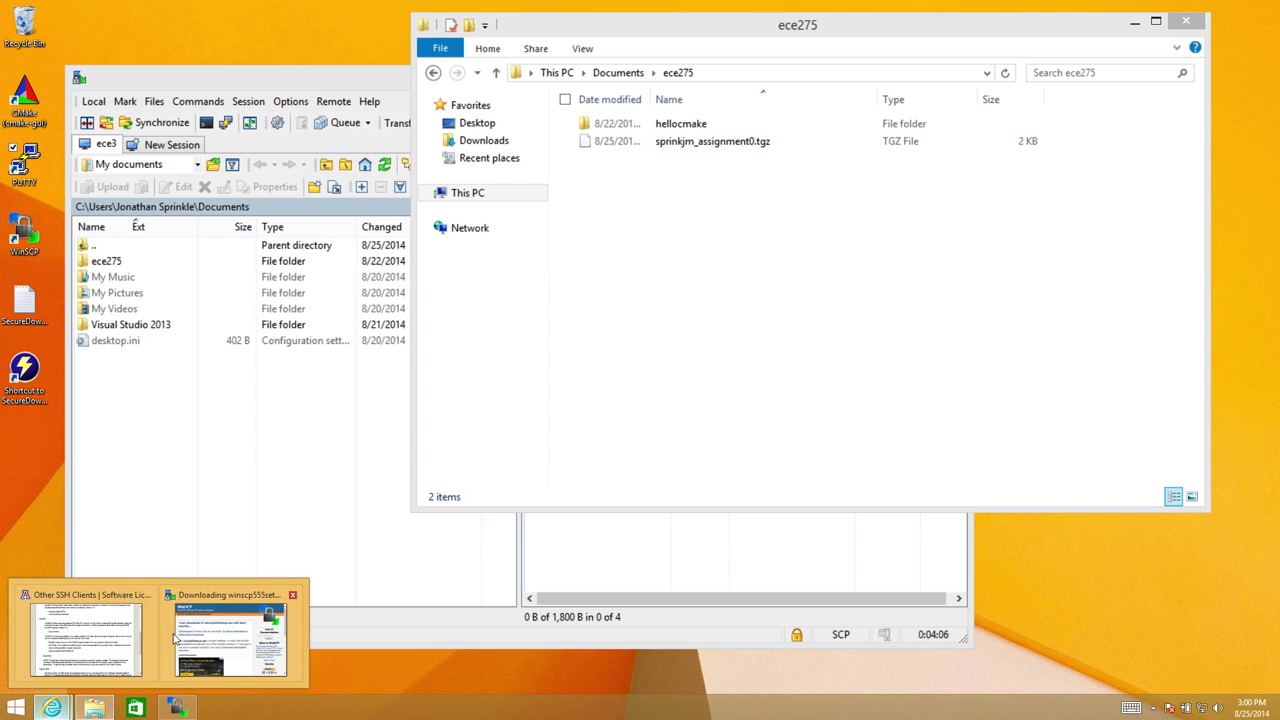
left_click(232, 632)
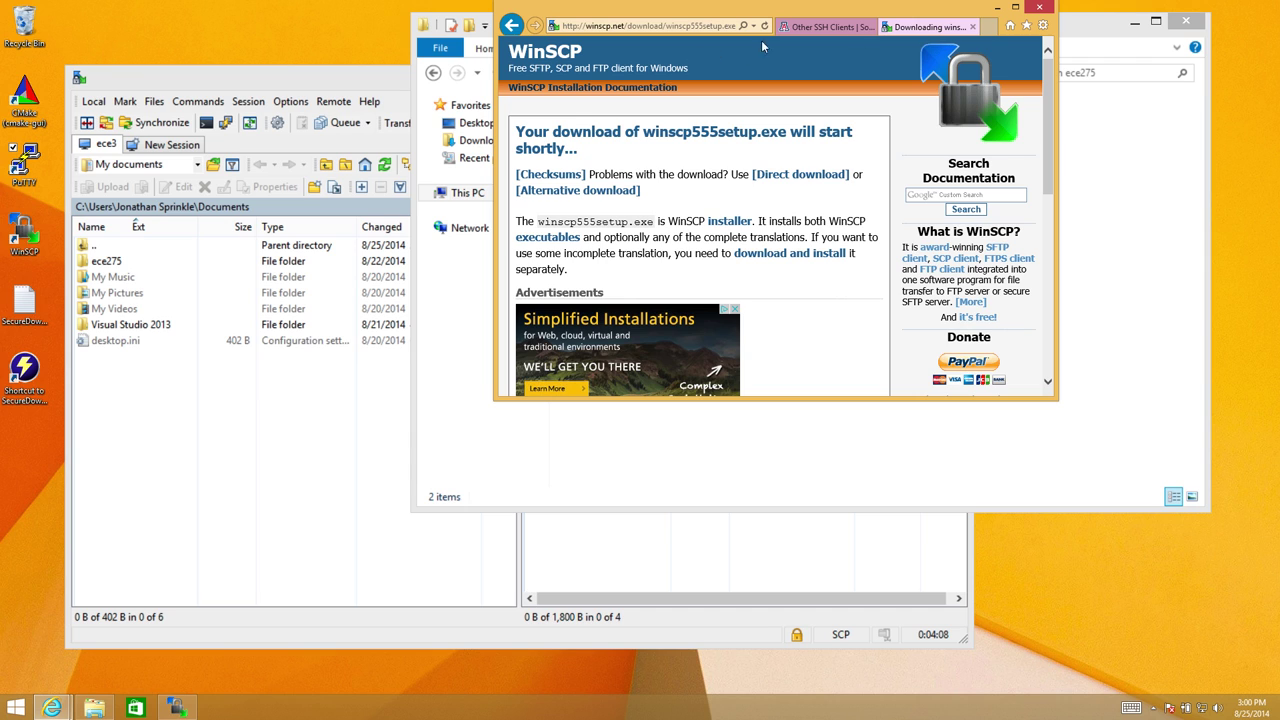
left_click(971, 27)
left_click(971, 27)
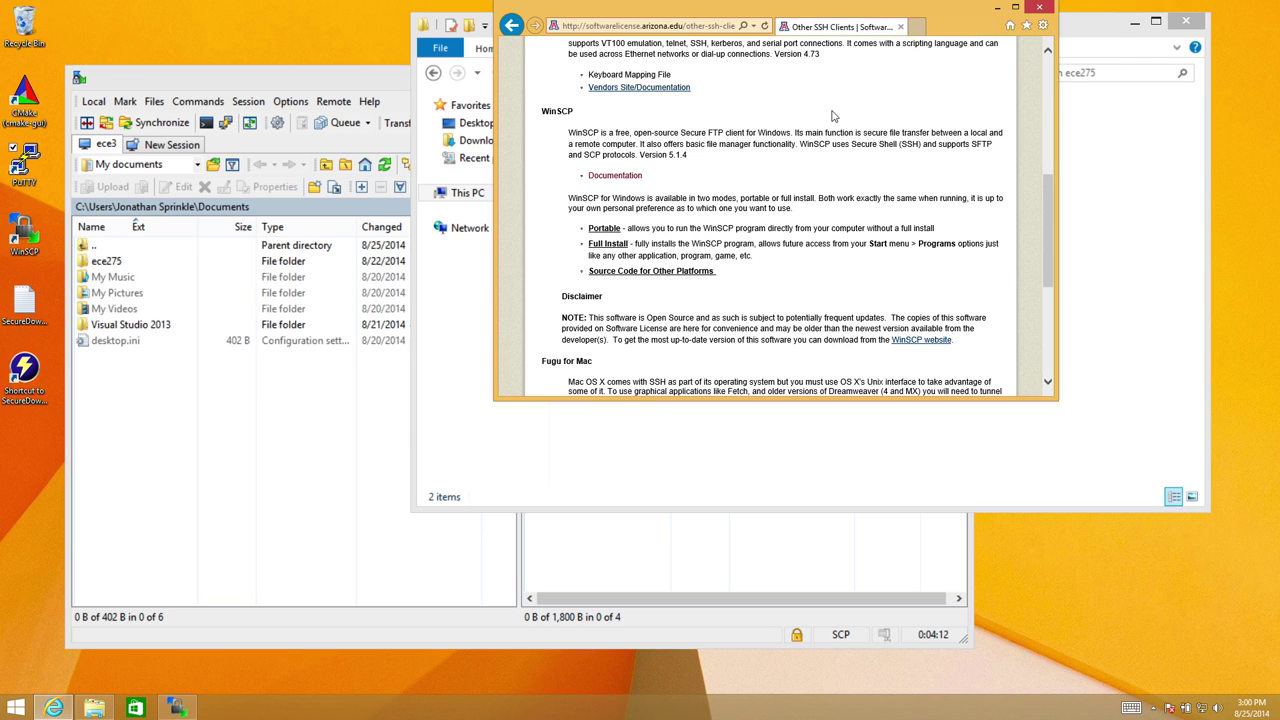
- Open the Students page of the University of Arizona Software Licensing site
left_click_drag(1046, 190, 1049, 55)
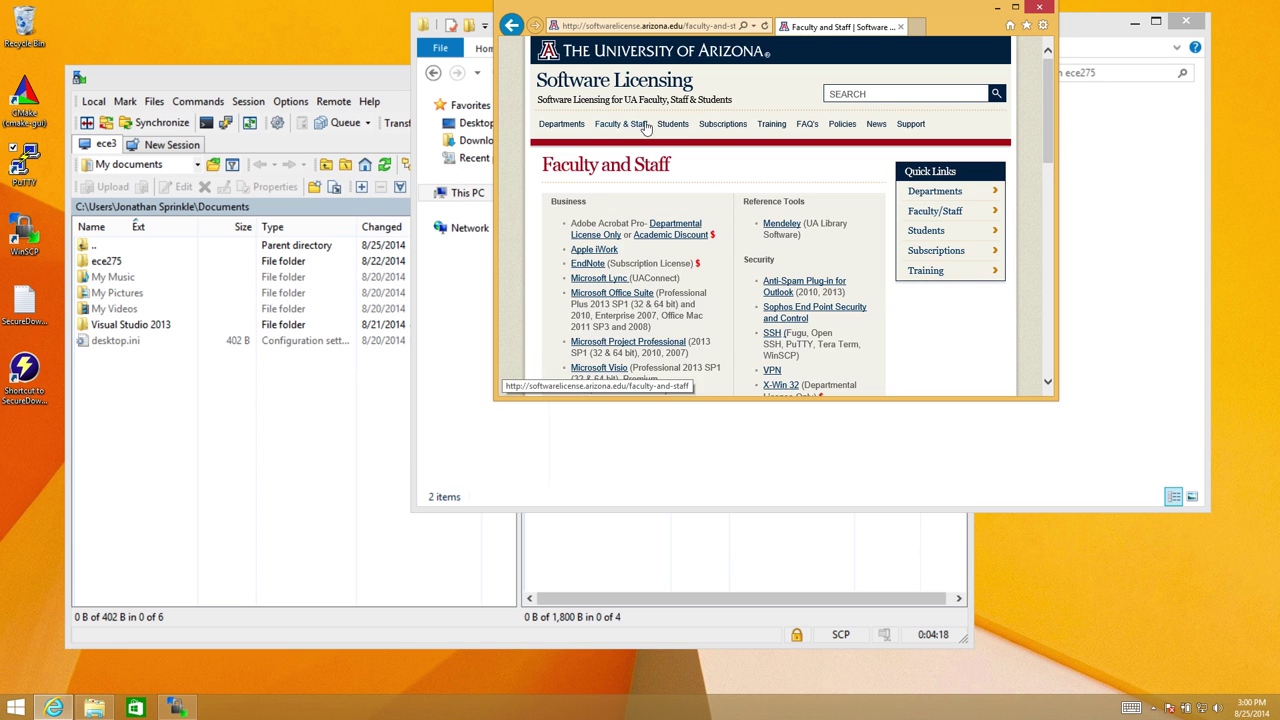
left_click(681, 127)
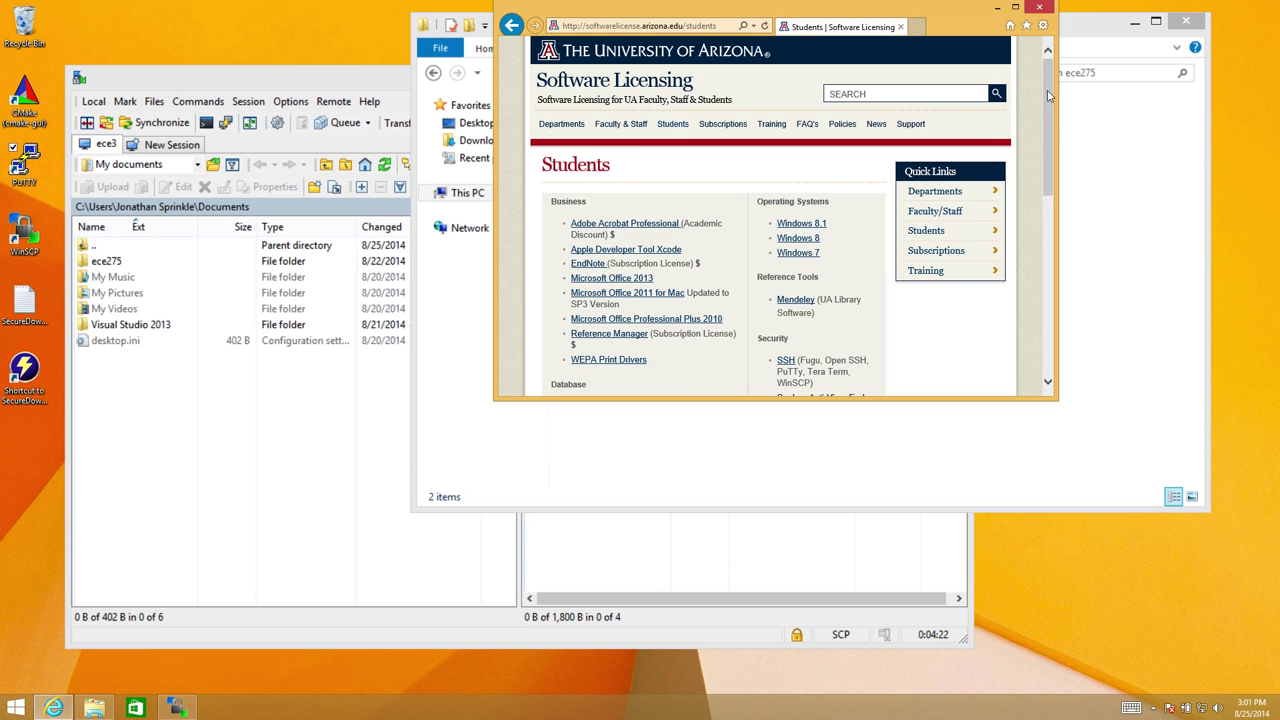
mouse_move(1048, 95)
left_mouse_down()
mouse_move(1046, 258)
mouse_move(1035, 90)
left_mouse_up()
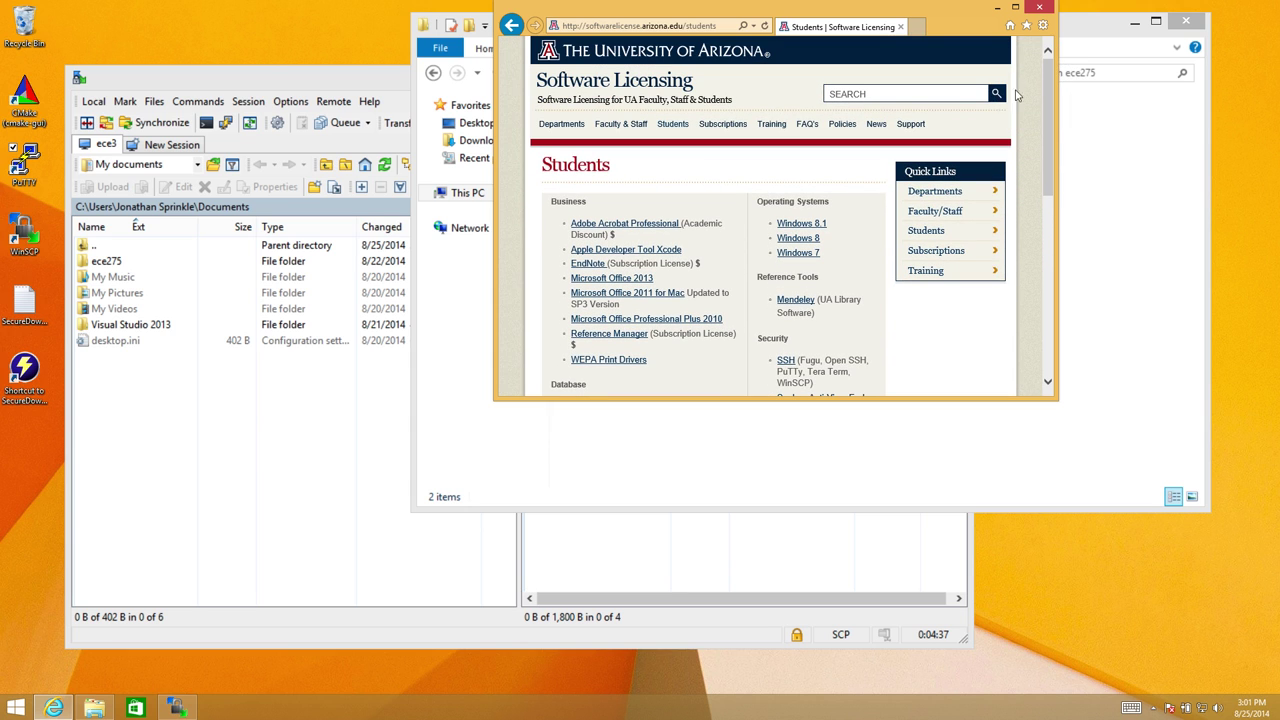
- Go to the ECE 275 course page at ece.arizona.edu/~ece275
left_click(718, 27)
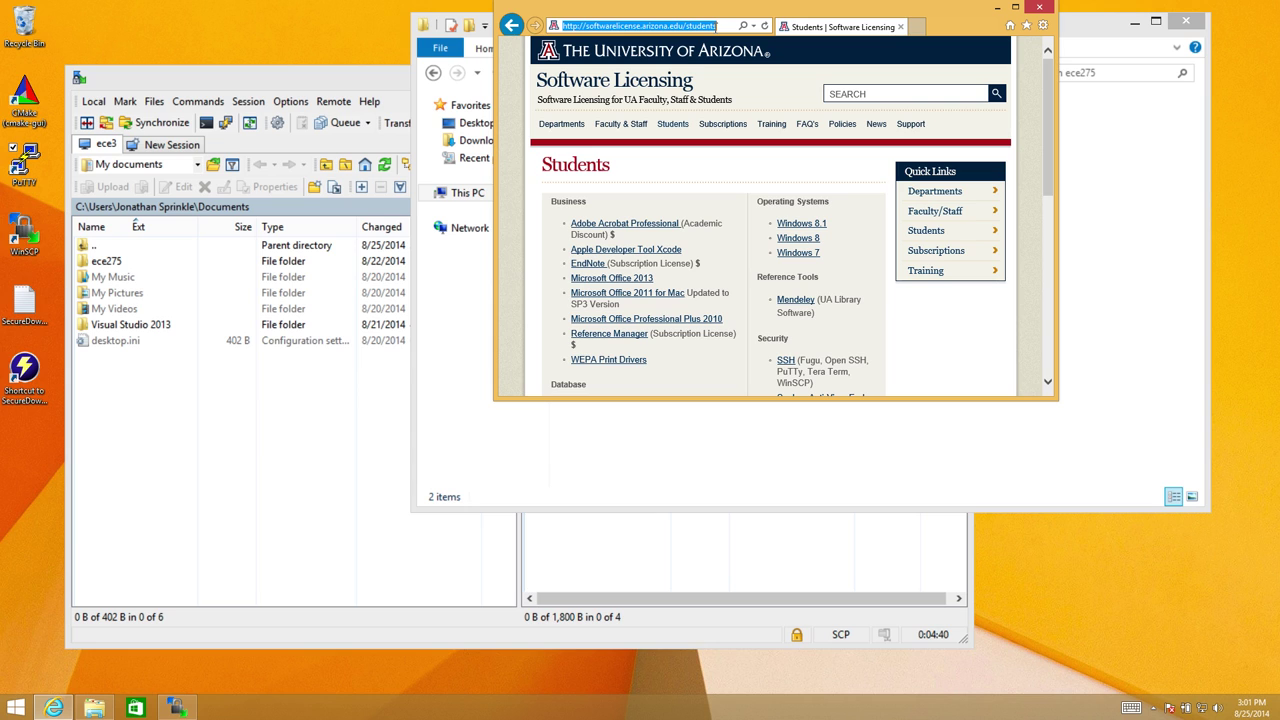
type("ece.ar")
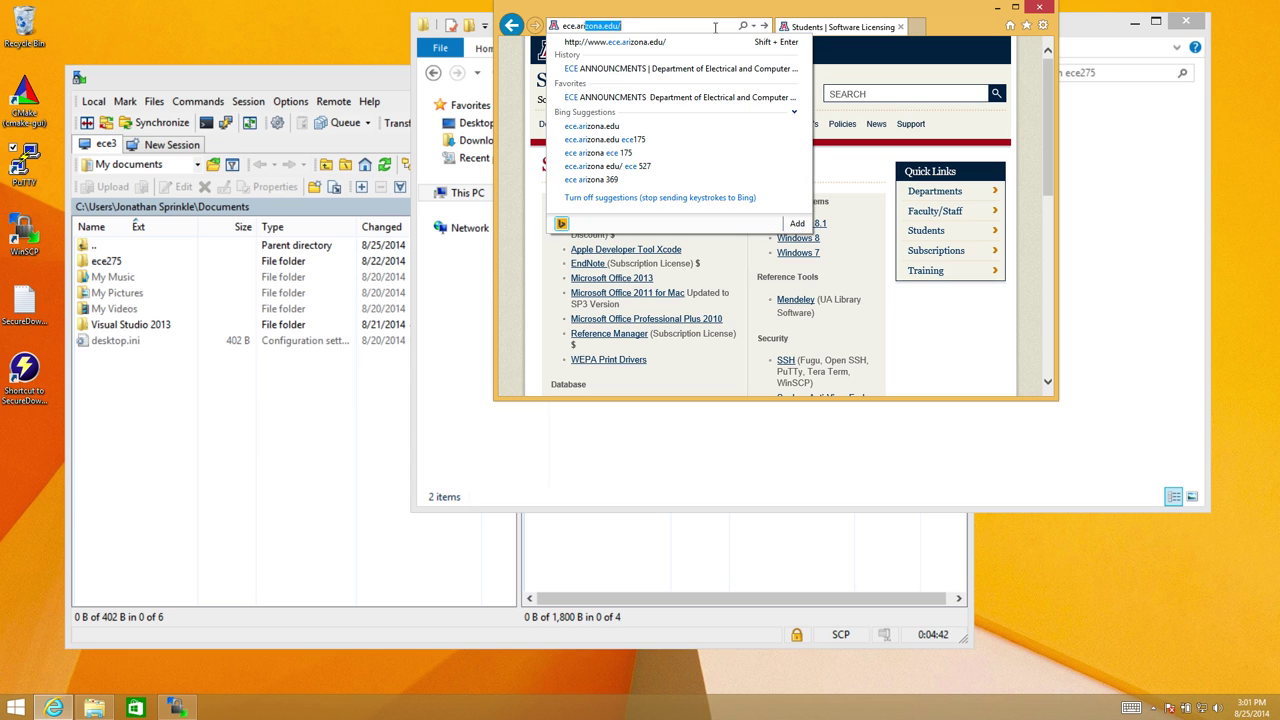
type("izona.edu/~ece275")
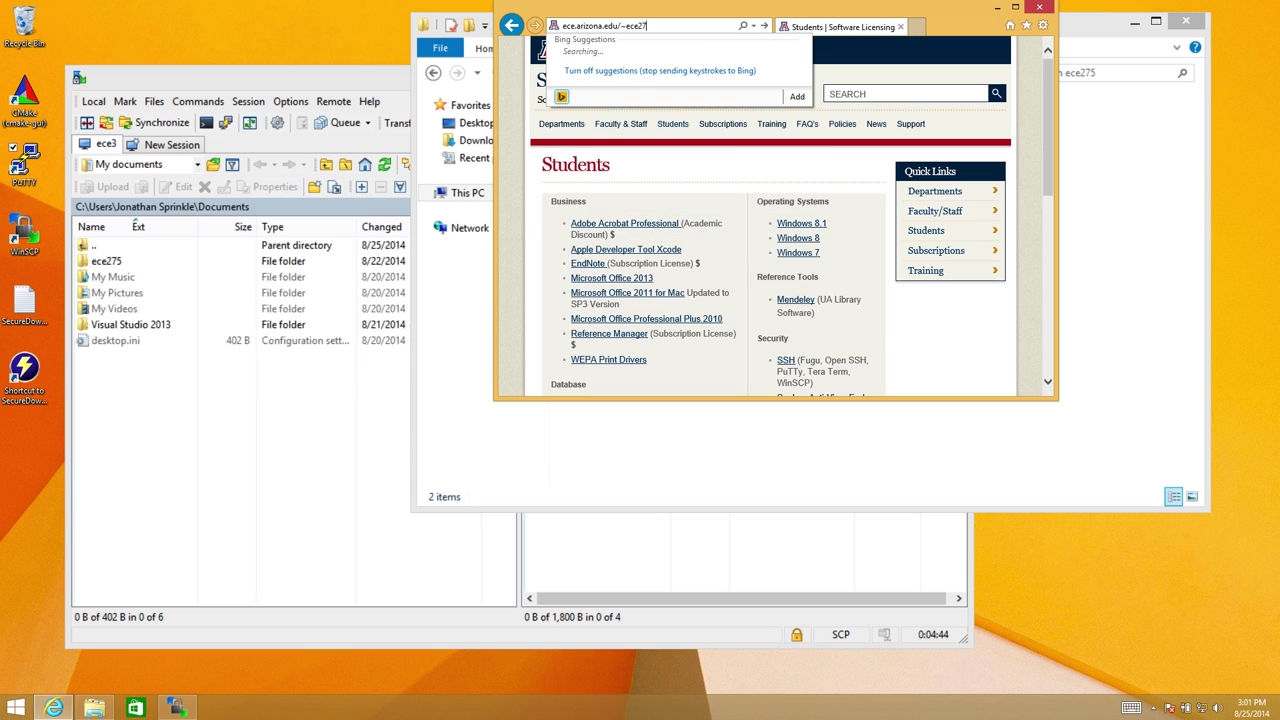
key("Return")
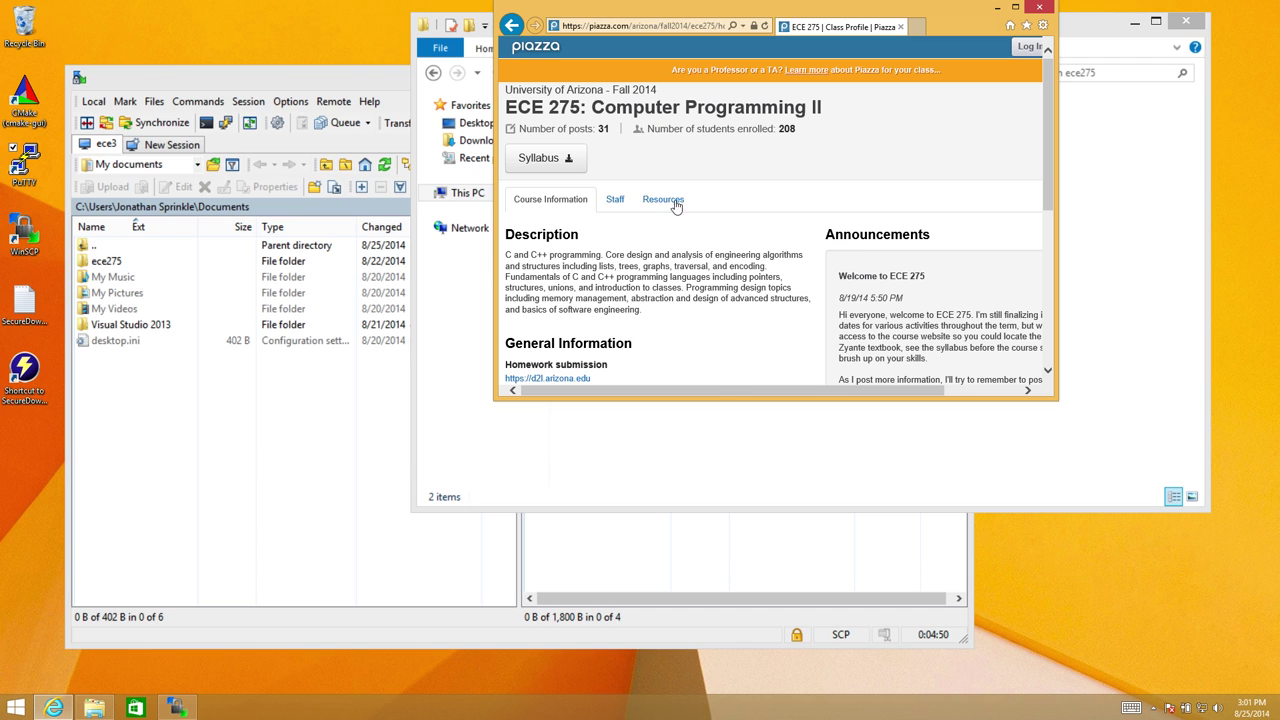
- Open the 7-zip link from the General Resources in the course's Resources section
left_click(665, 207)
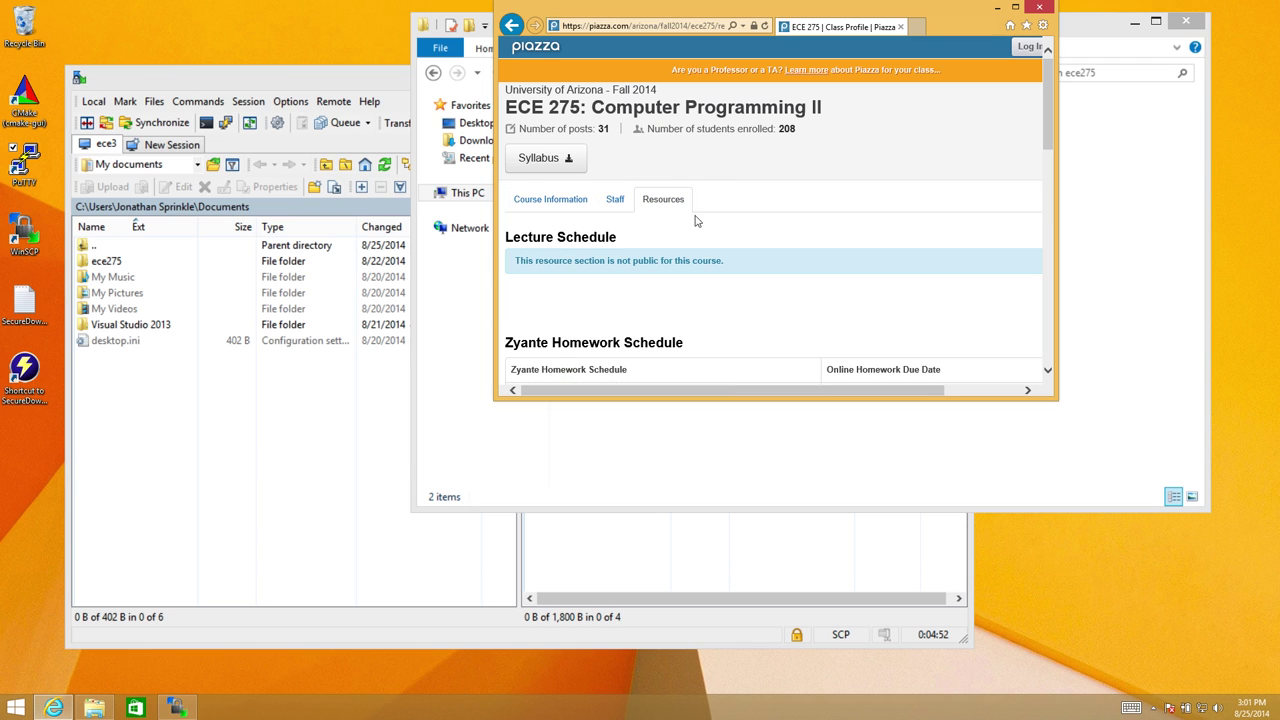
scroll(709, 227, "down", 5)
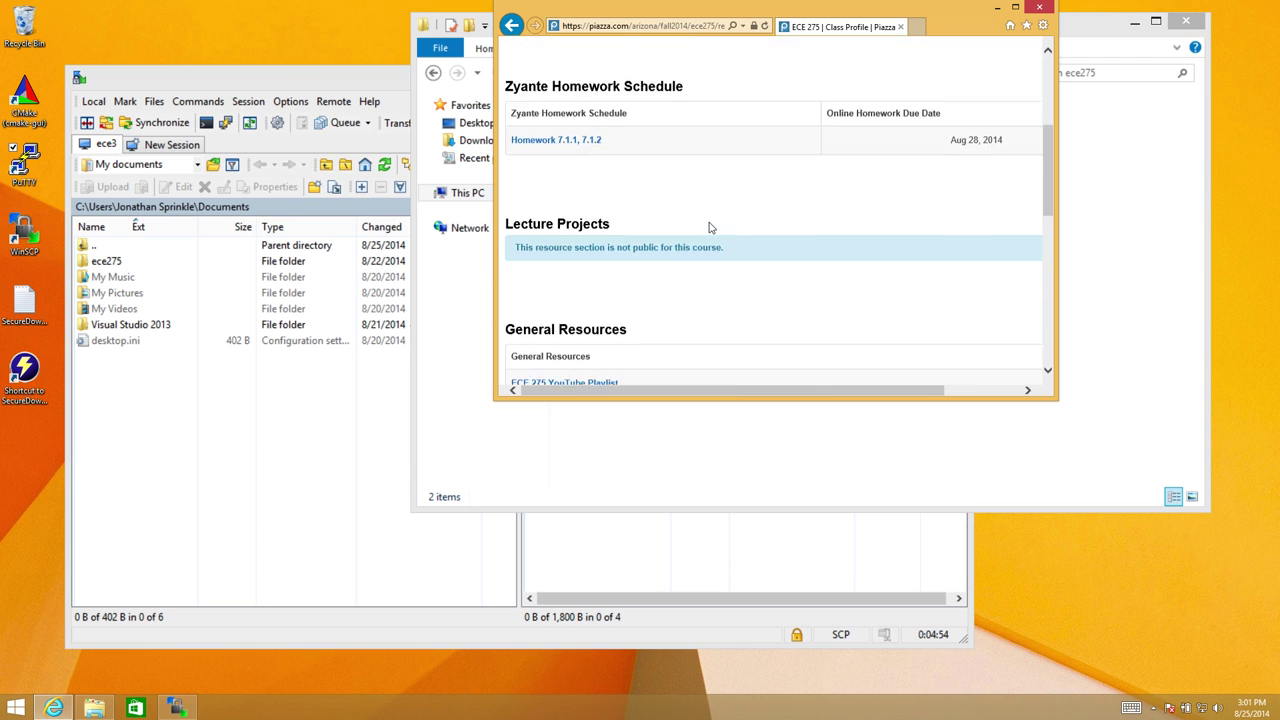
scroll(709, 227, "down", 1)
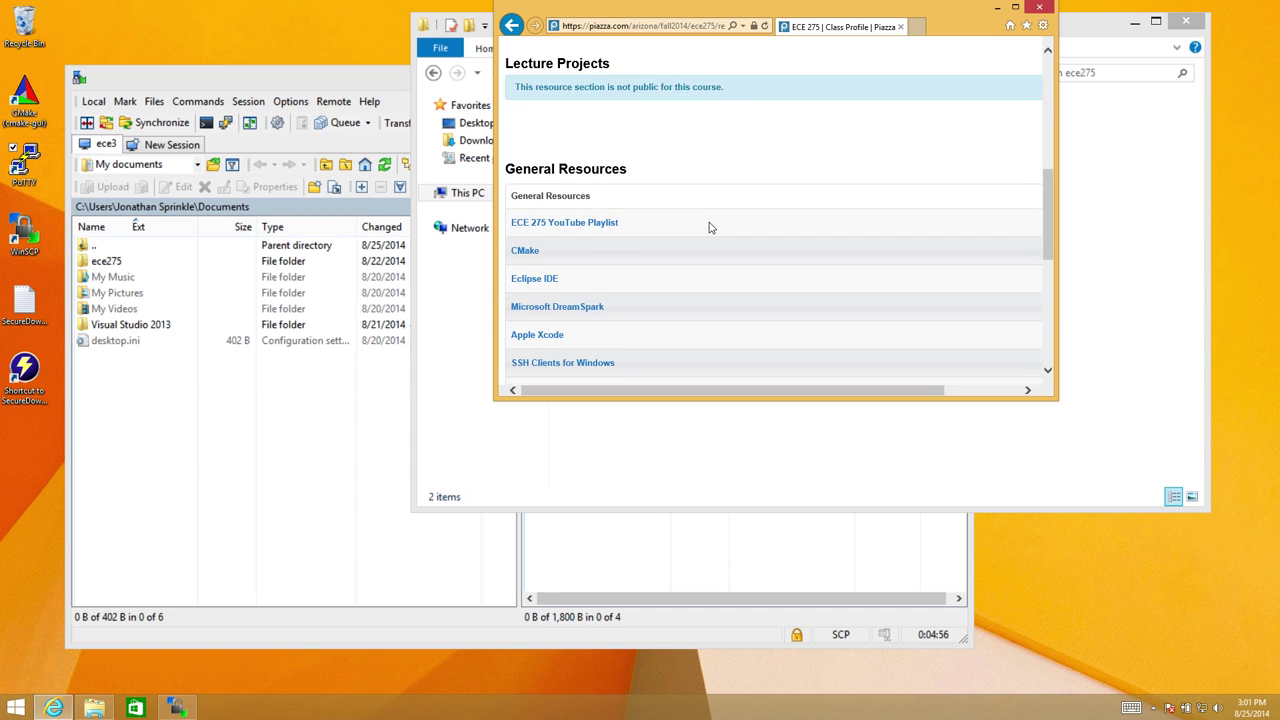
scroll(709, 227, "down", 2)
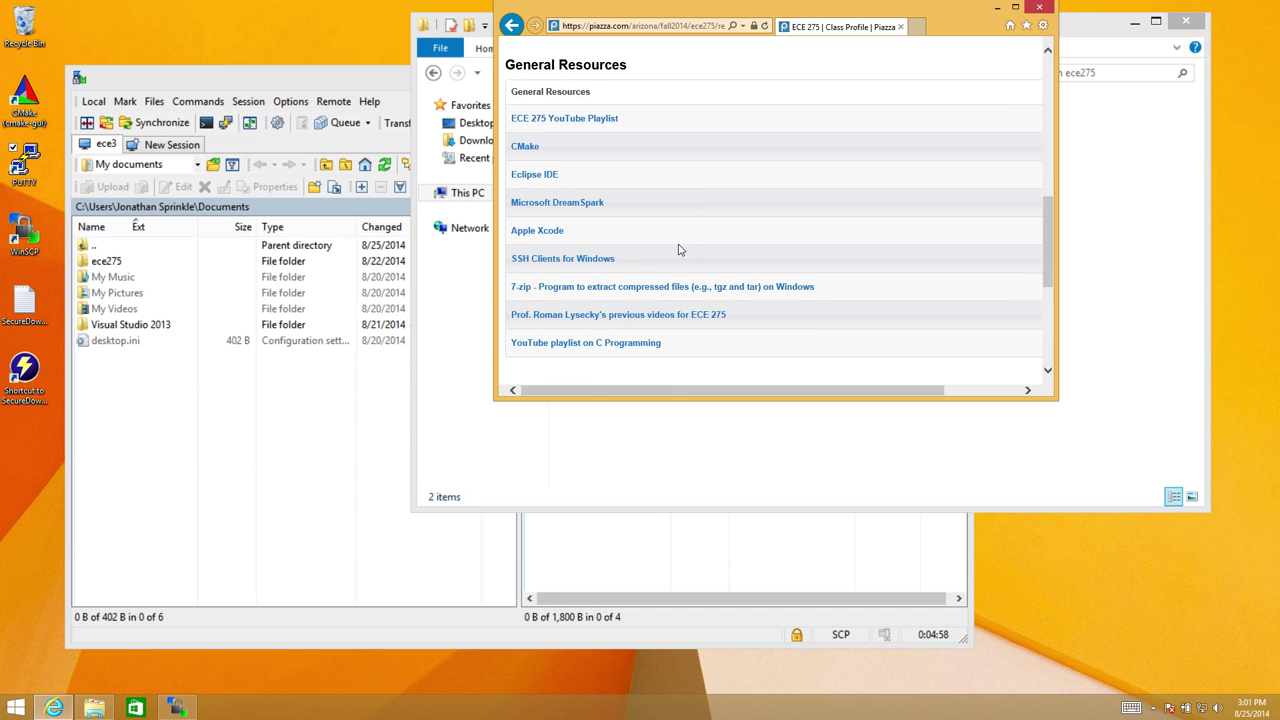
left_click(640, 287)
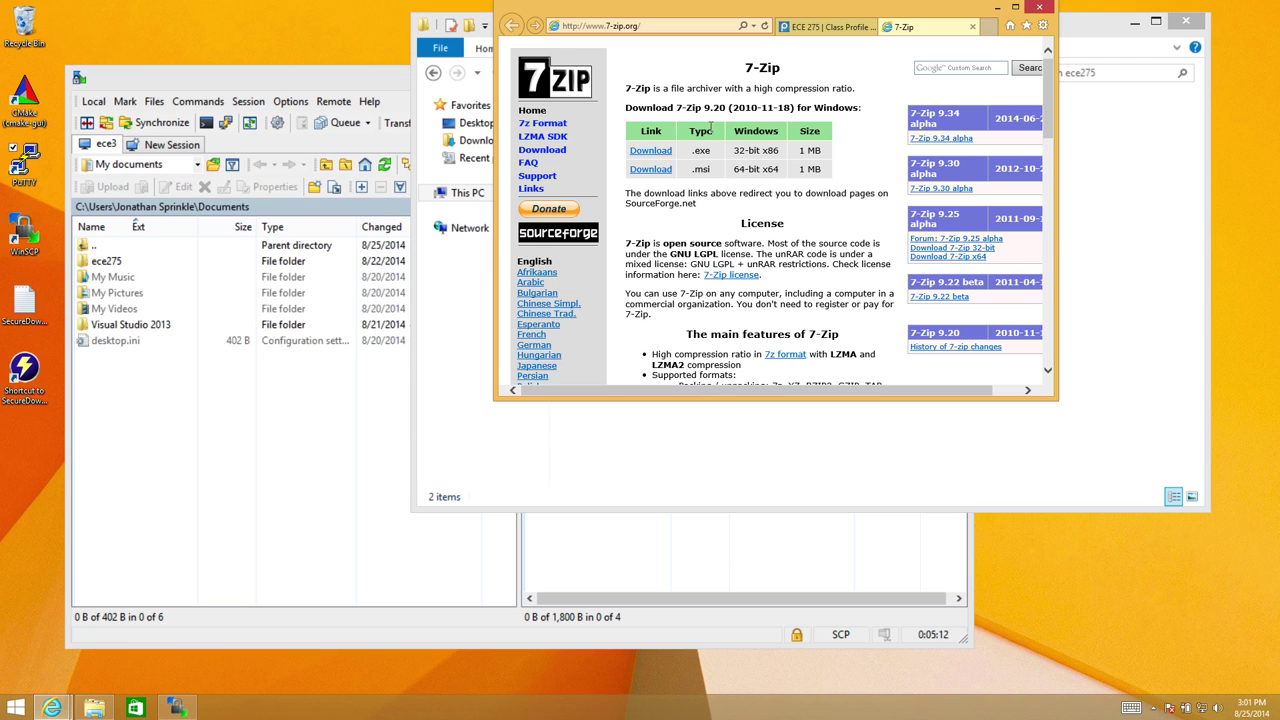
- Download the 64-bit x64 .msi version of 7-Zip 9.20 and run the installer
left_click(650, 169)
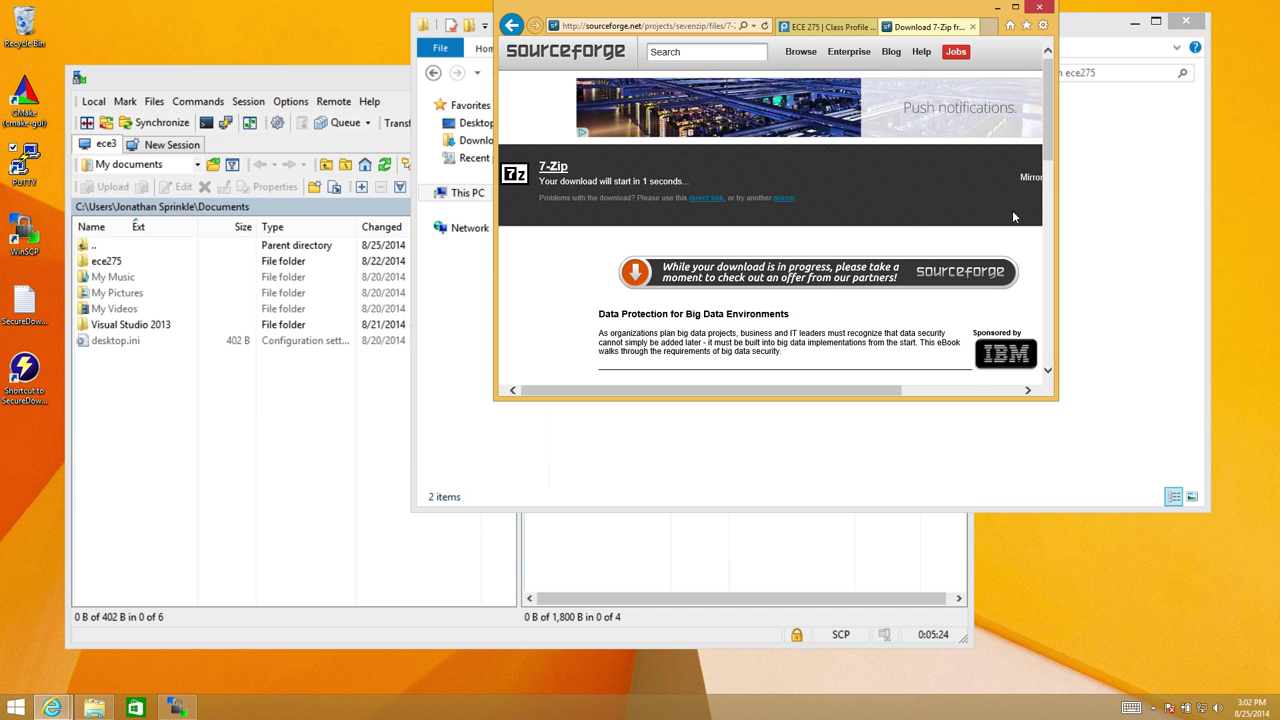
left_click_drag(1058, 204, 1198, 204)
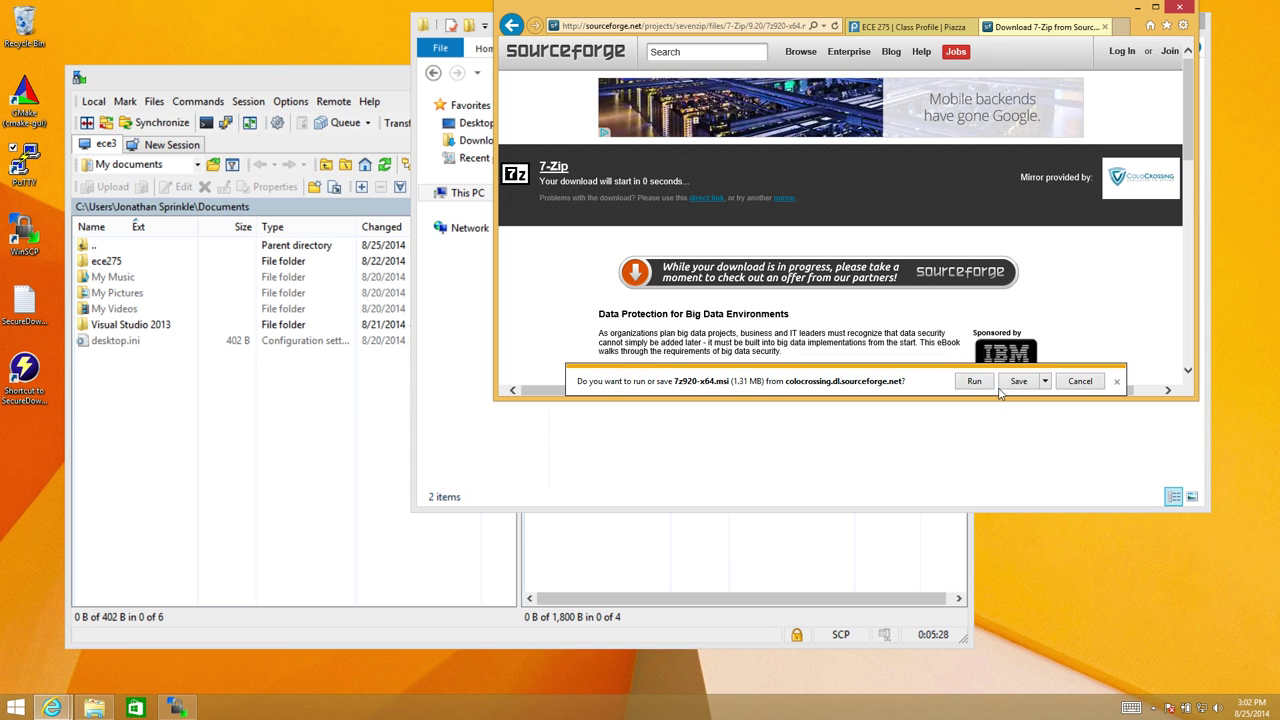
left_click(977, 383)
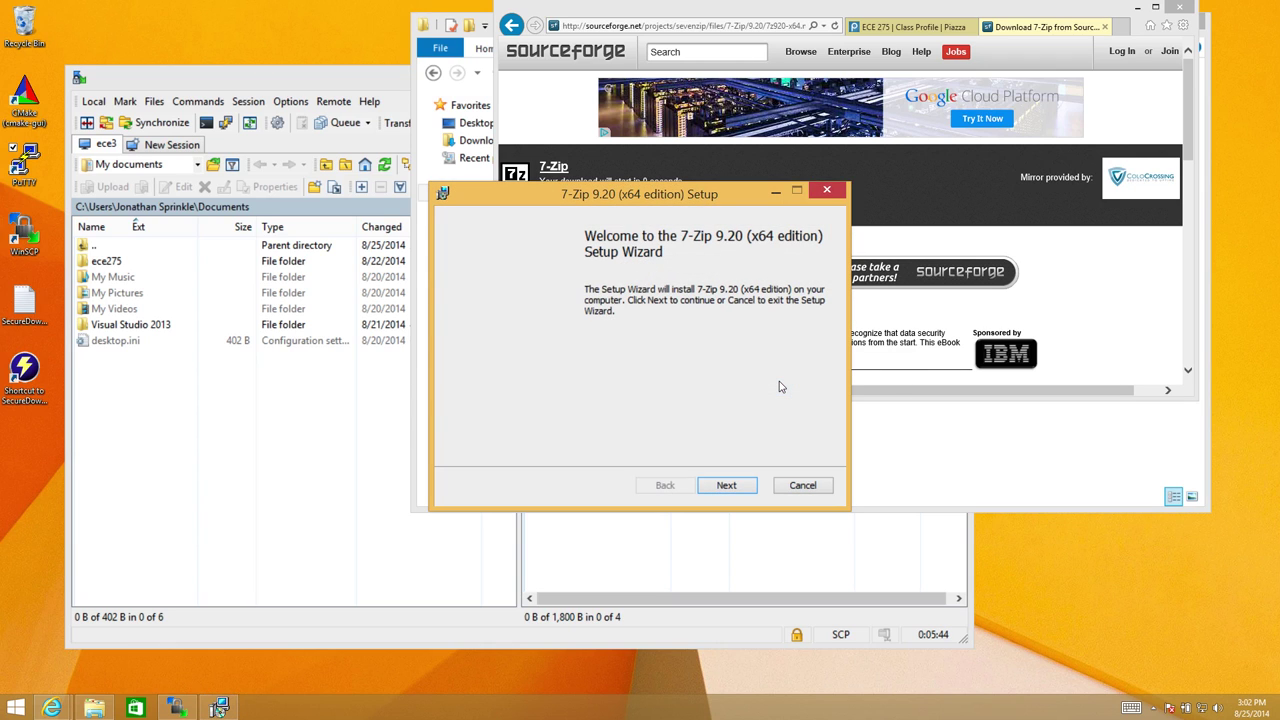
- Accept the 7-Zip license agreement, keep the default features and location, and start the installation
left_click(729, 485)
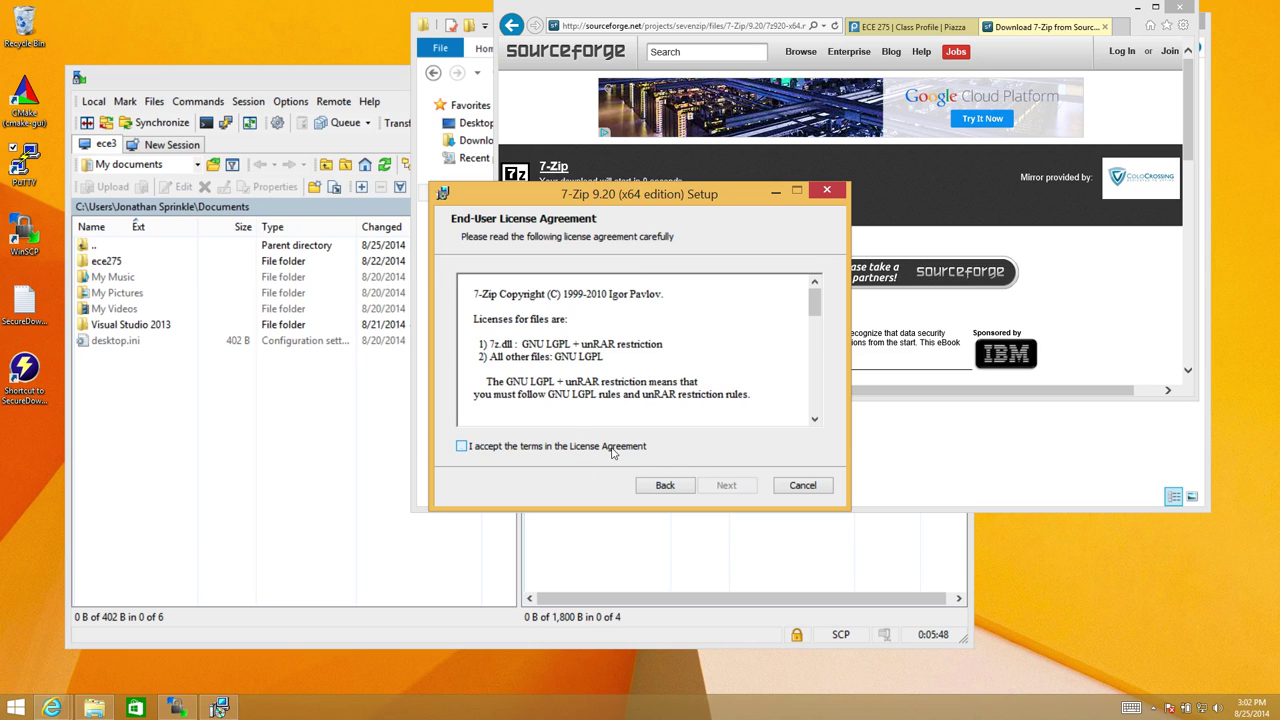
left_click(614, 453)
left_click(726, 485)
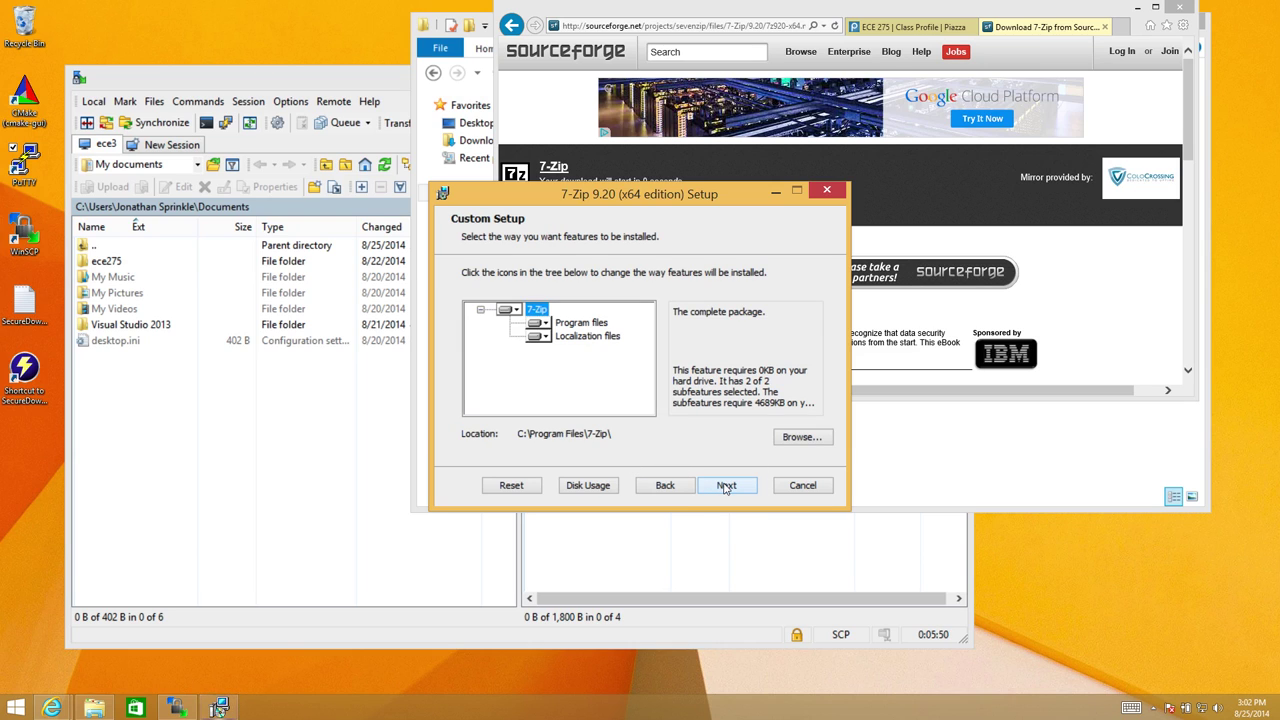
left_click(726, 486)
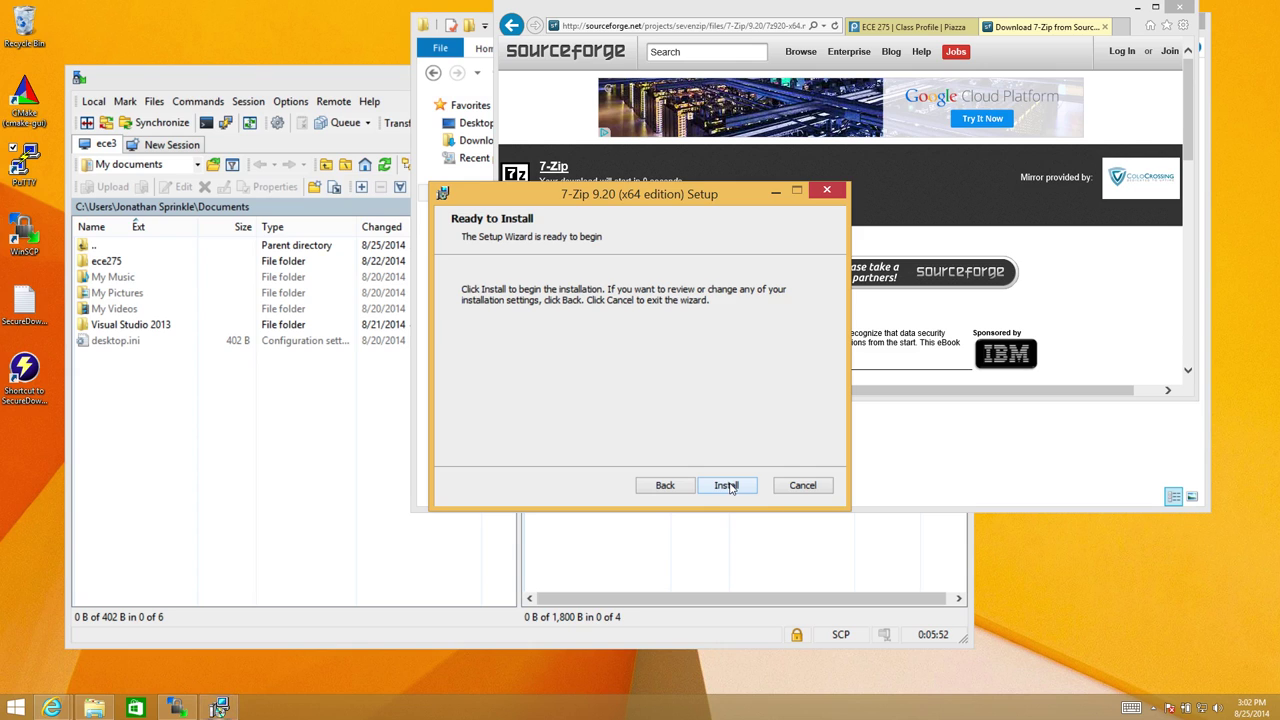
left_click(727, 486)
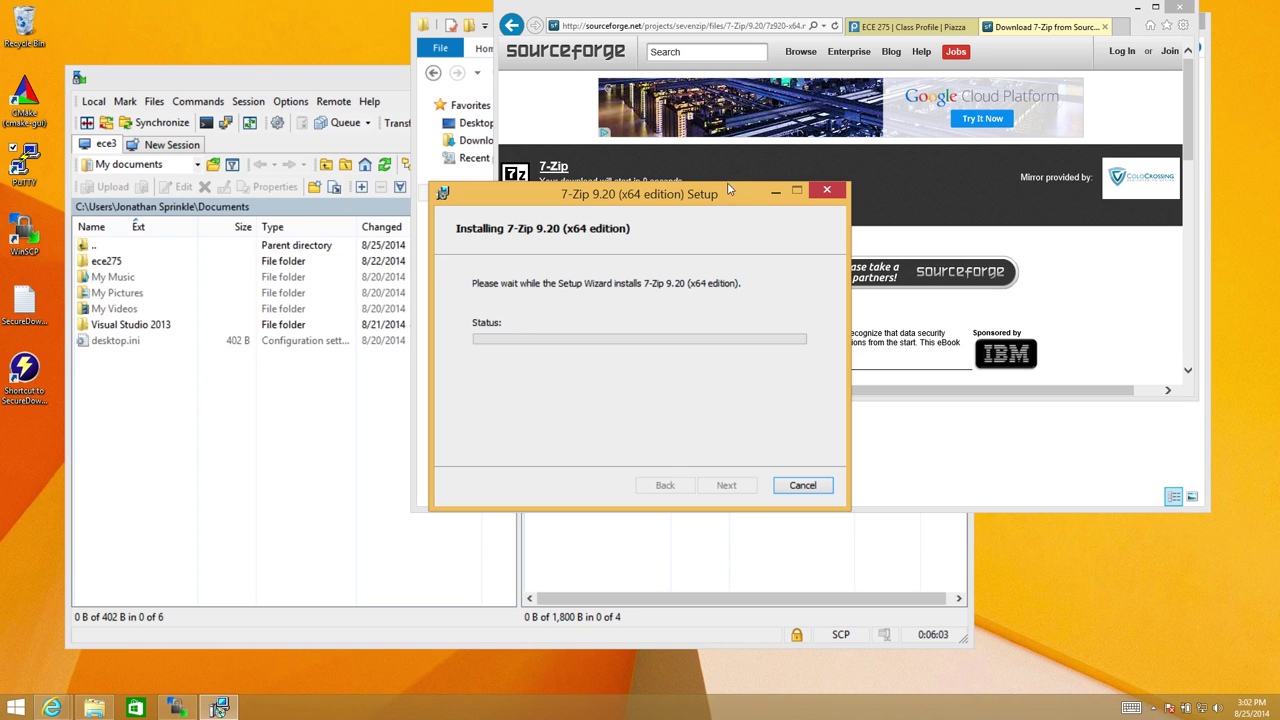
- Move the setup window aside and review the supported formats and compression ratio information on the 7-Zip home page
left_click_drag(727, 195, 427, 163)
left_click(600, 261)
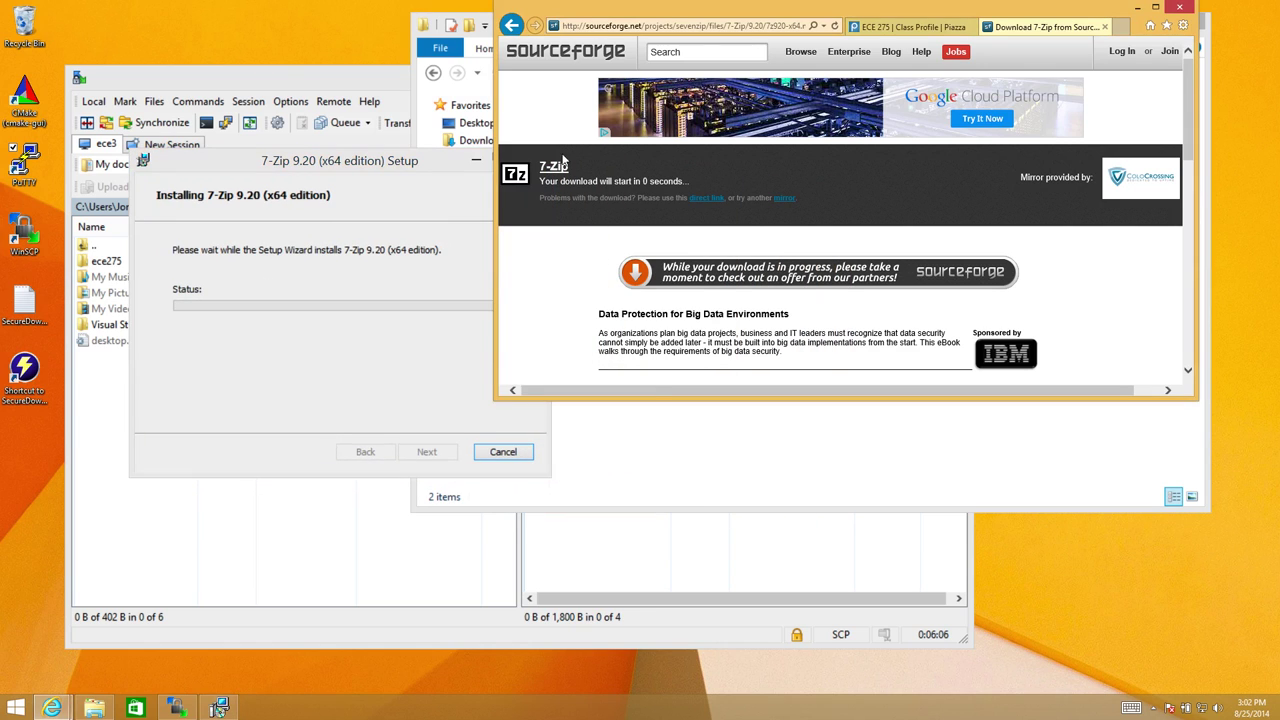
left_click(513, 28)
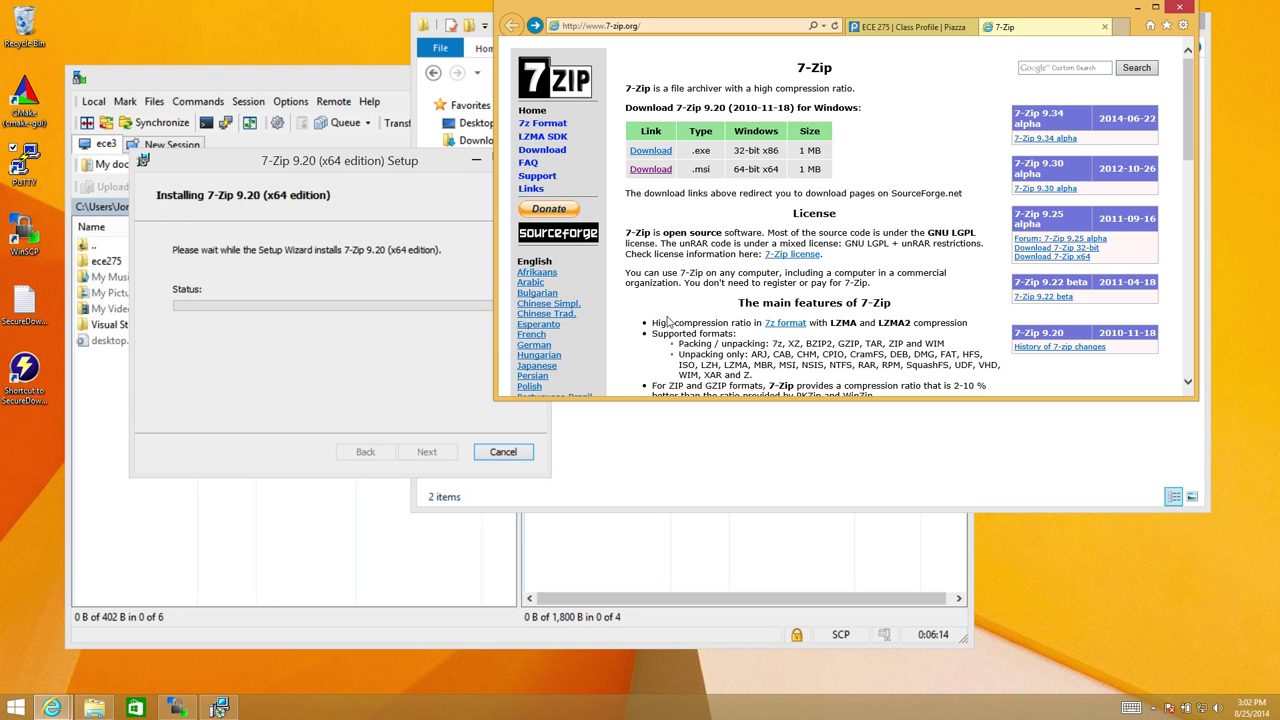
scroll(672, 316, "down", 1)
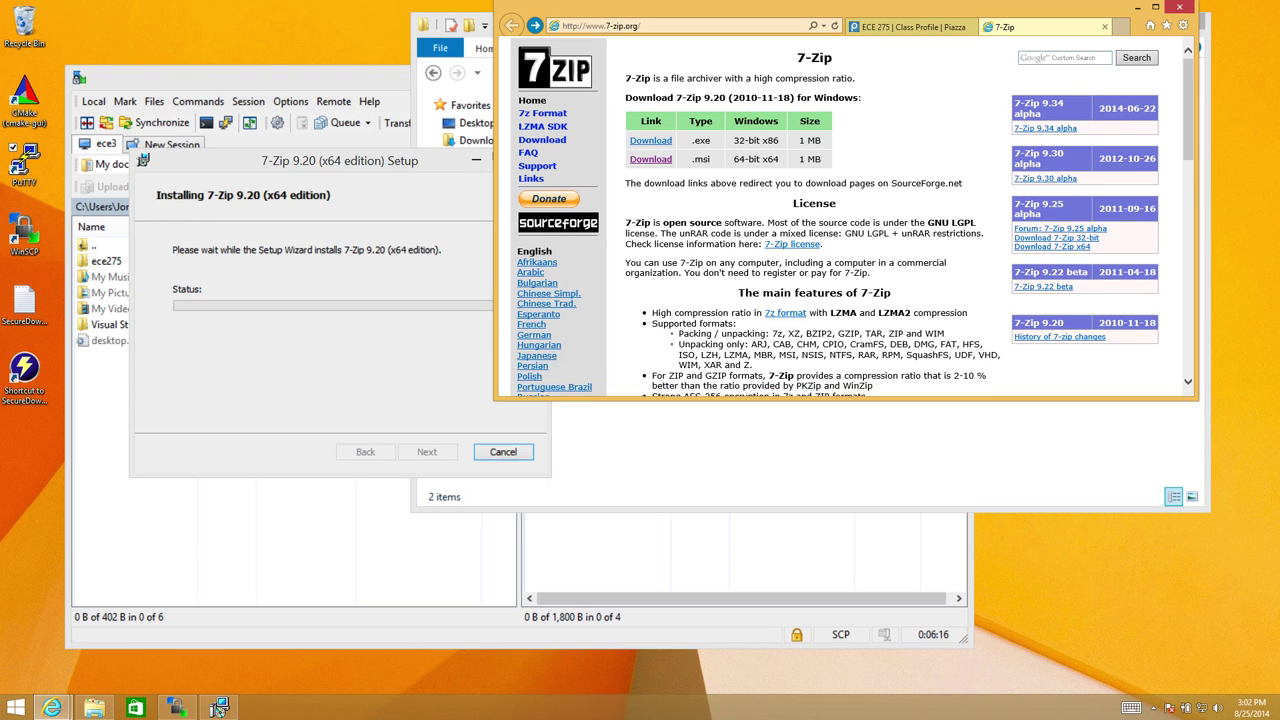
scroll(674, 317, "down", 1)
scroll(676, 317, "down", 1)
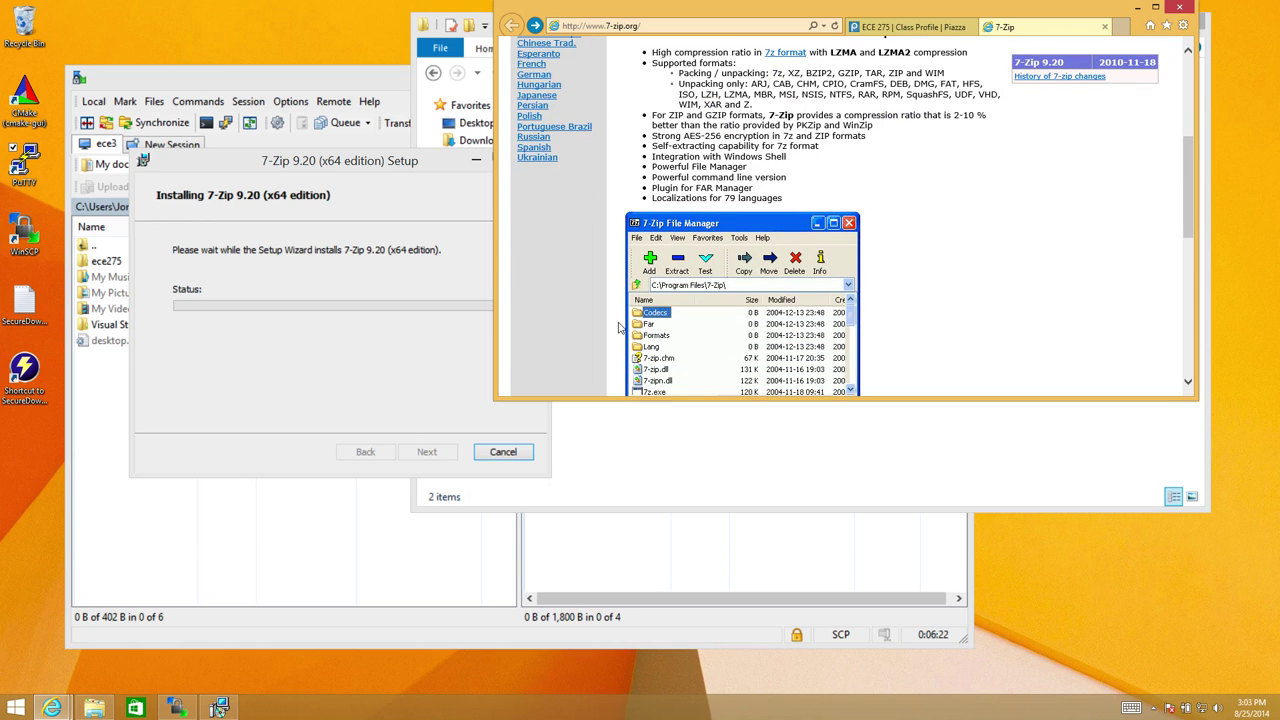
scroll(619, 327, "down", 3)
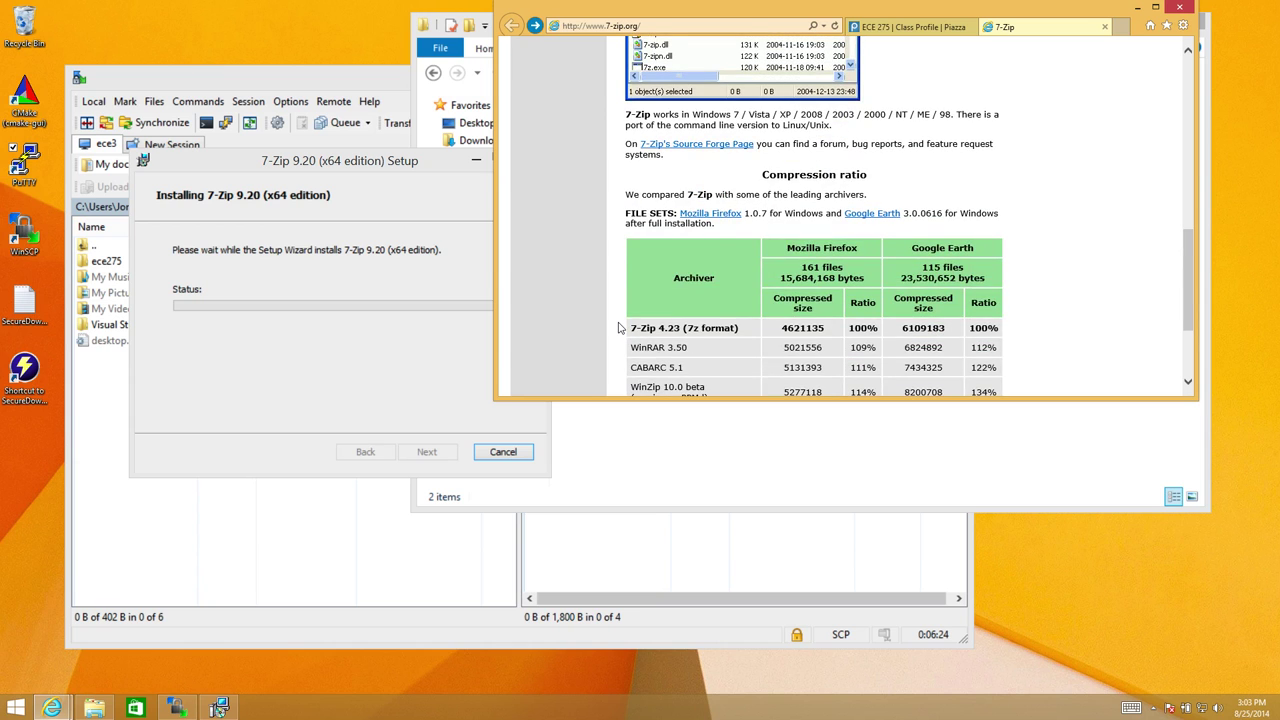
scroll(619, 327, "up", 6)
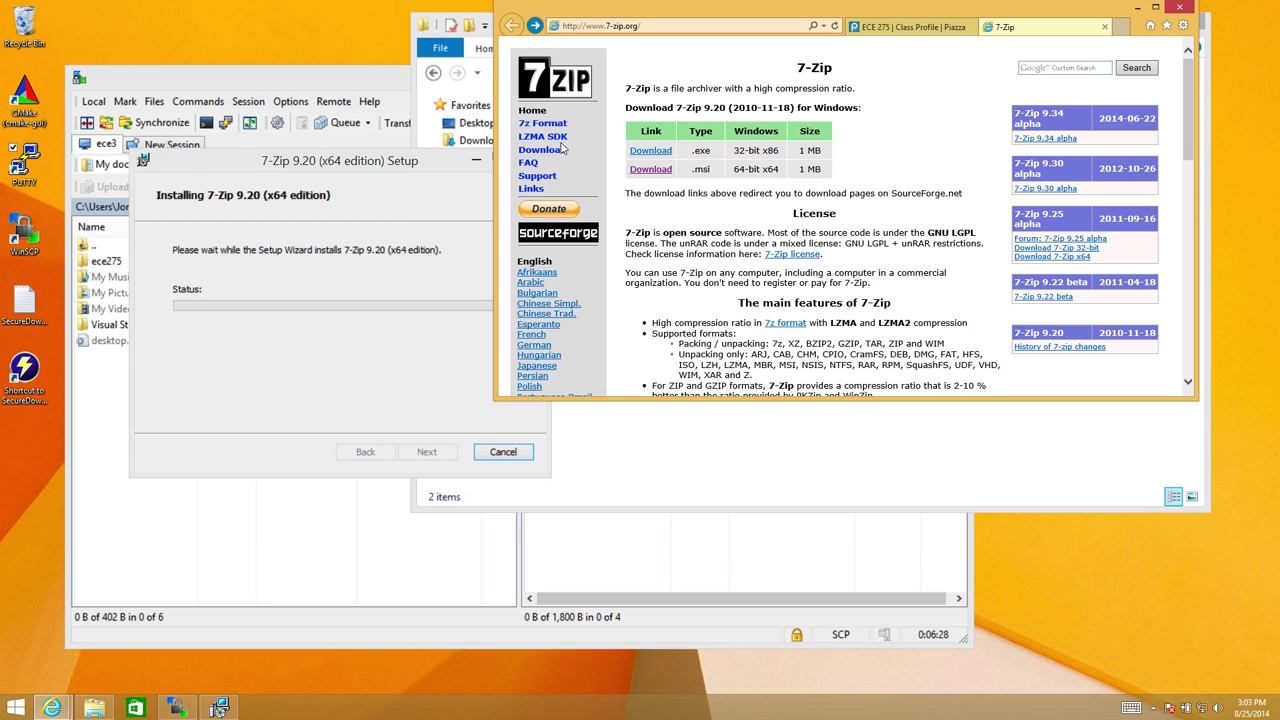
- Open the 7-Zip FAQ page and read through the User FAQ down to the Developer FAQ
left_click(528, 162)
left_click(388, 180)
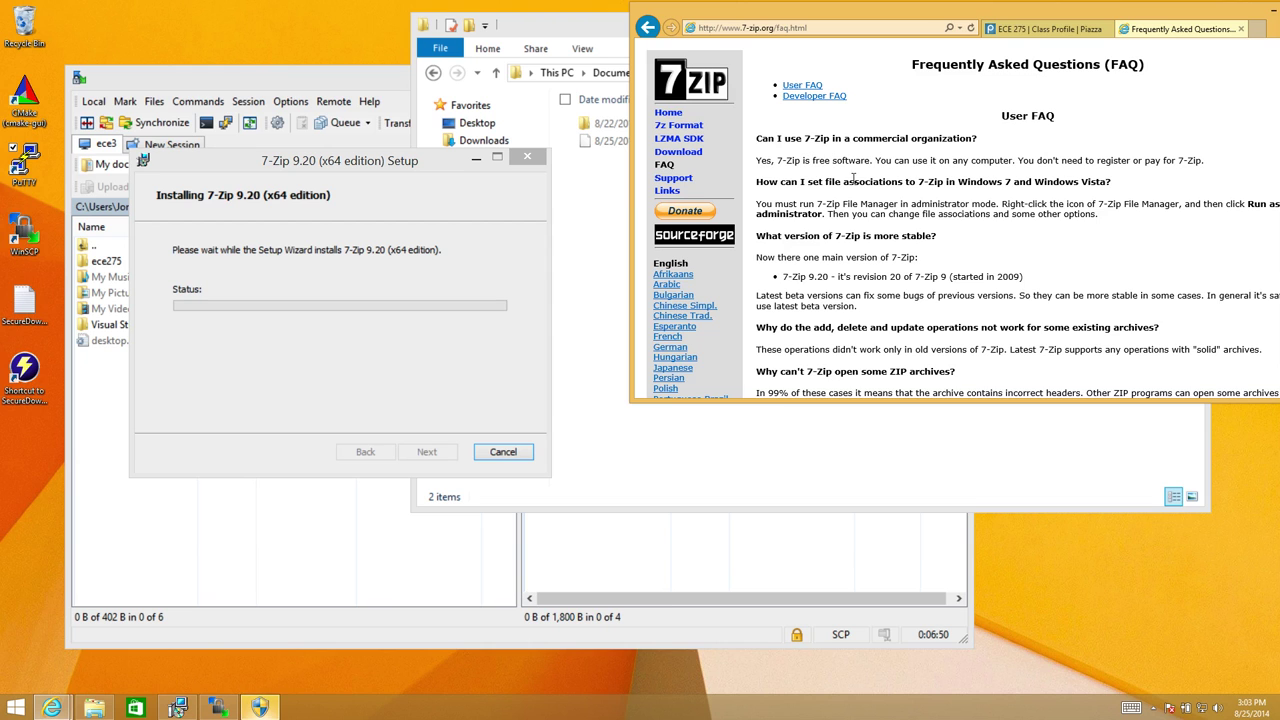
scroll(849, 239, "down", 1)
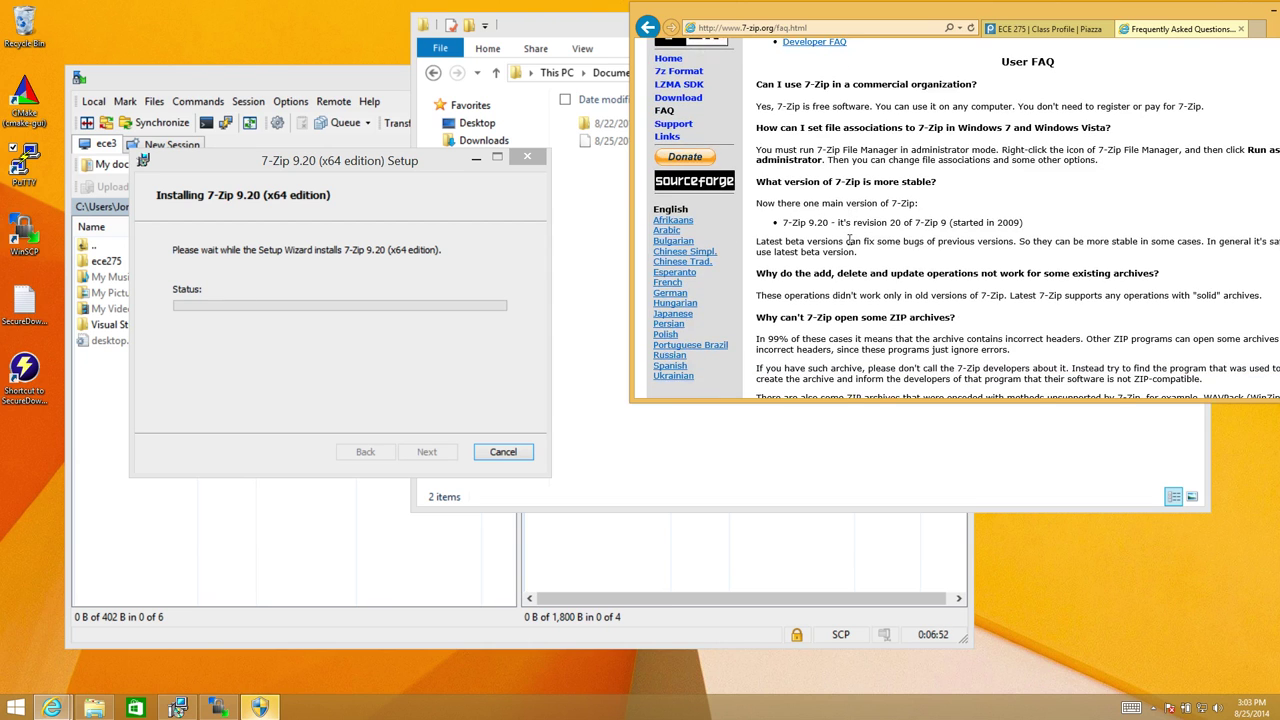
scroll(849, 239, "down", 5)
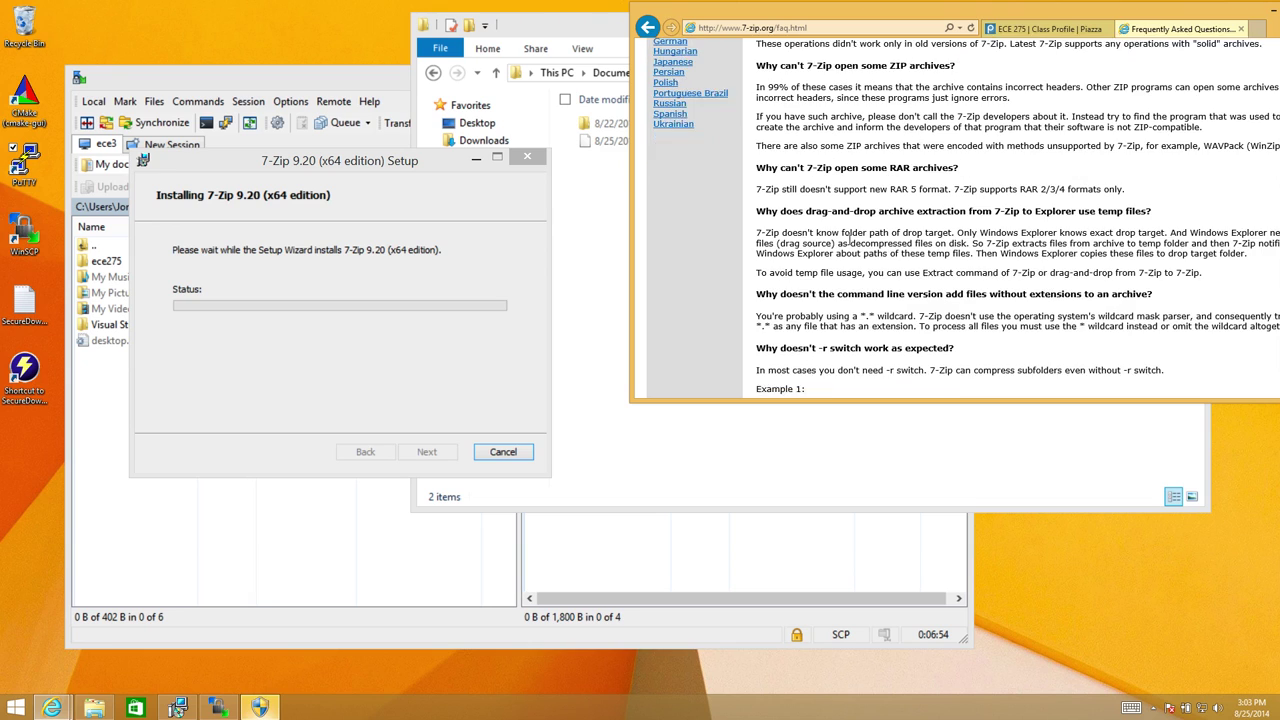
scroll(849, 239, "down", 9)
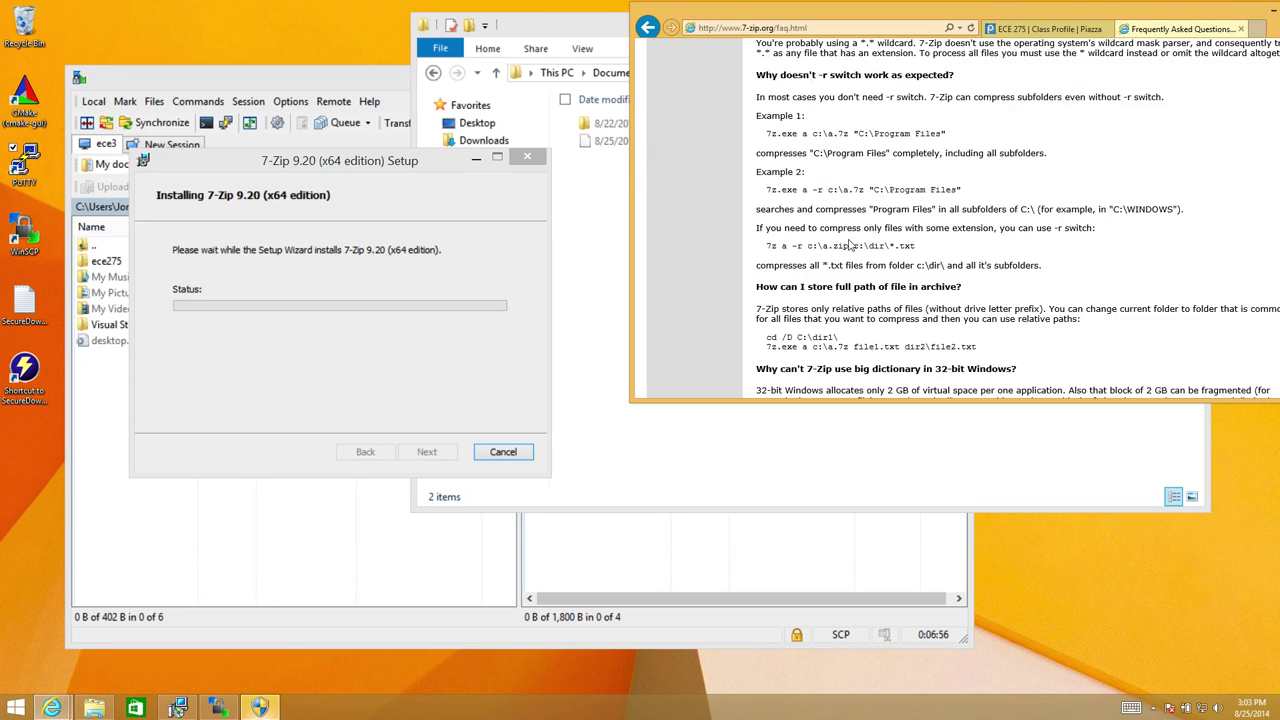
scroll(849, 243, "down", 3)
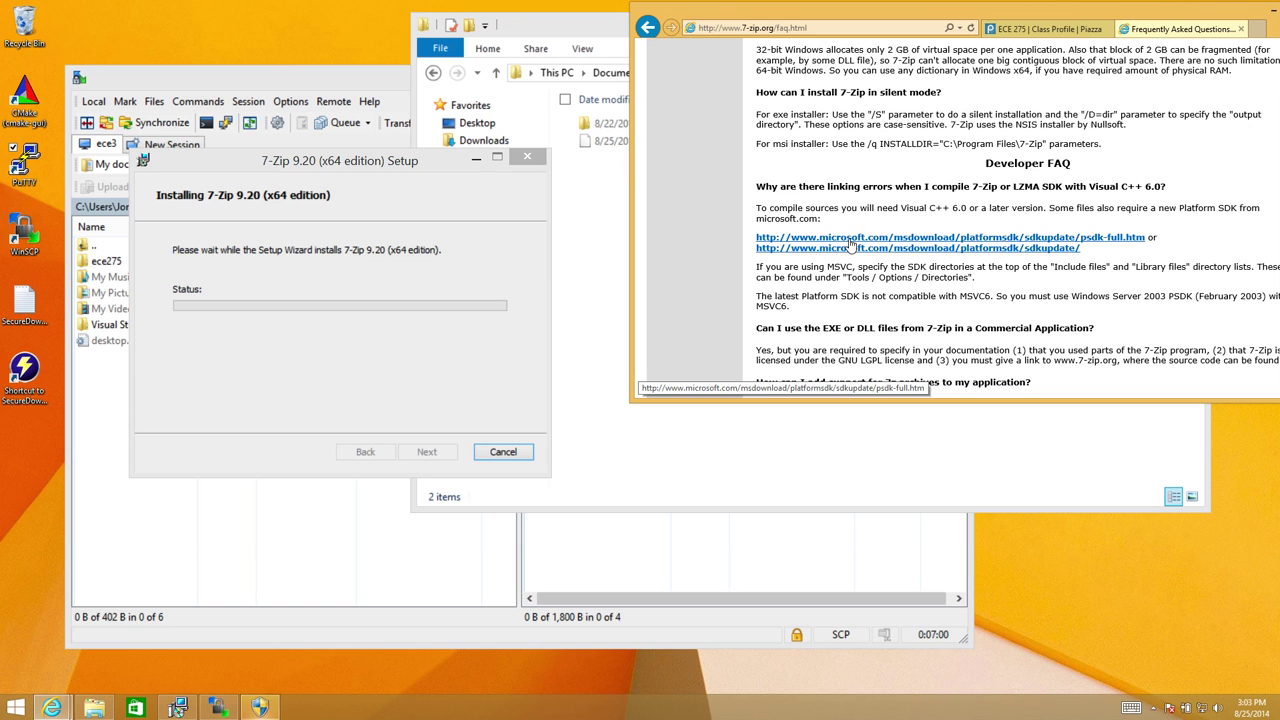
- Read the Developer FAQ answers on using 7-Zip files commercially and on the GNU LGPL license requirements
scroll(849, 243, "down", 3)
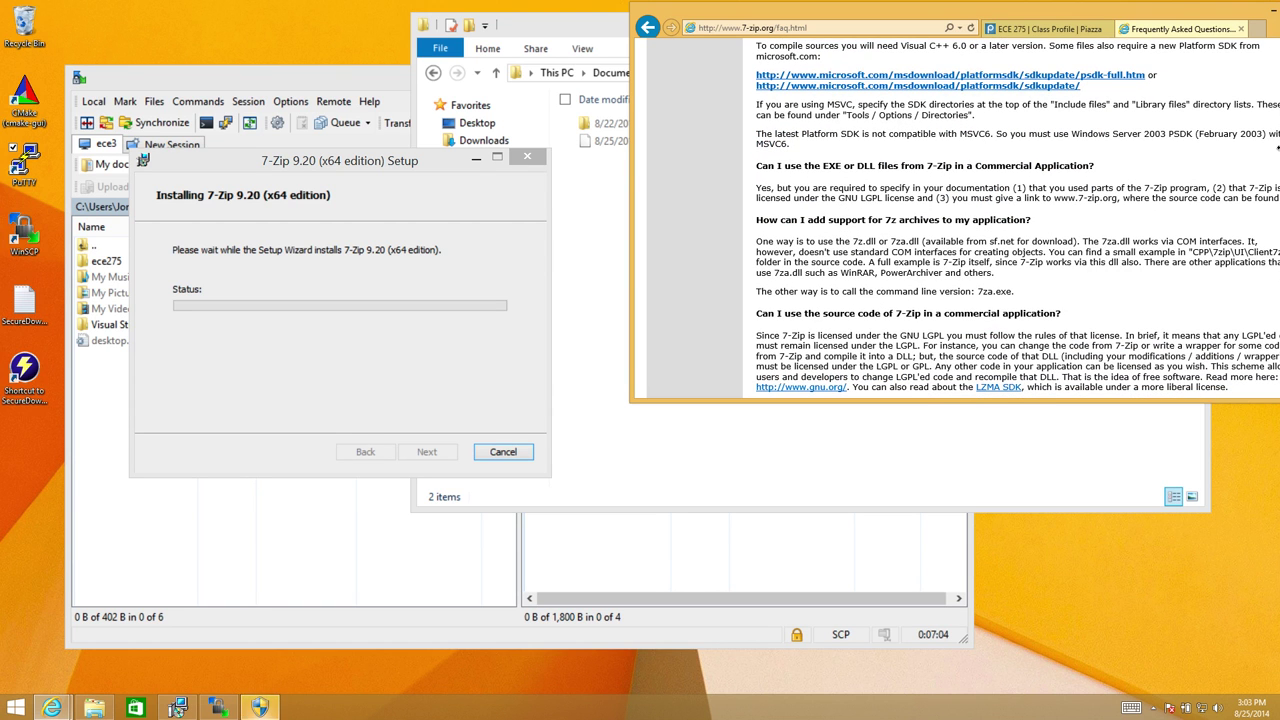
left_click_drag(1183, 6, 1145, 6)
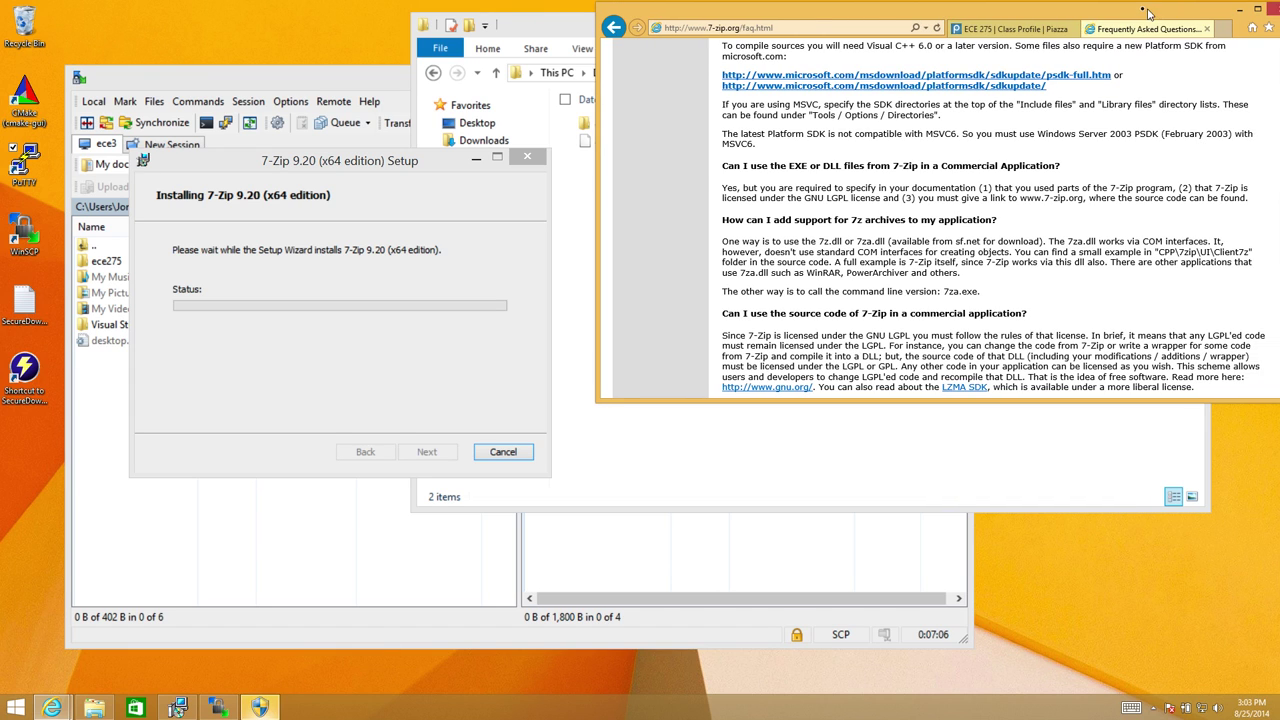
left_click_drag(1188, 189, 849, 197)
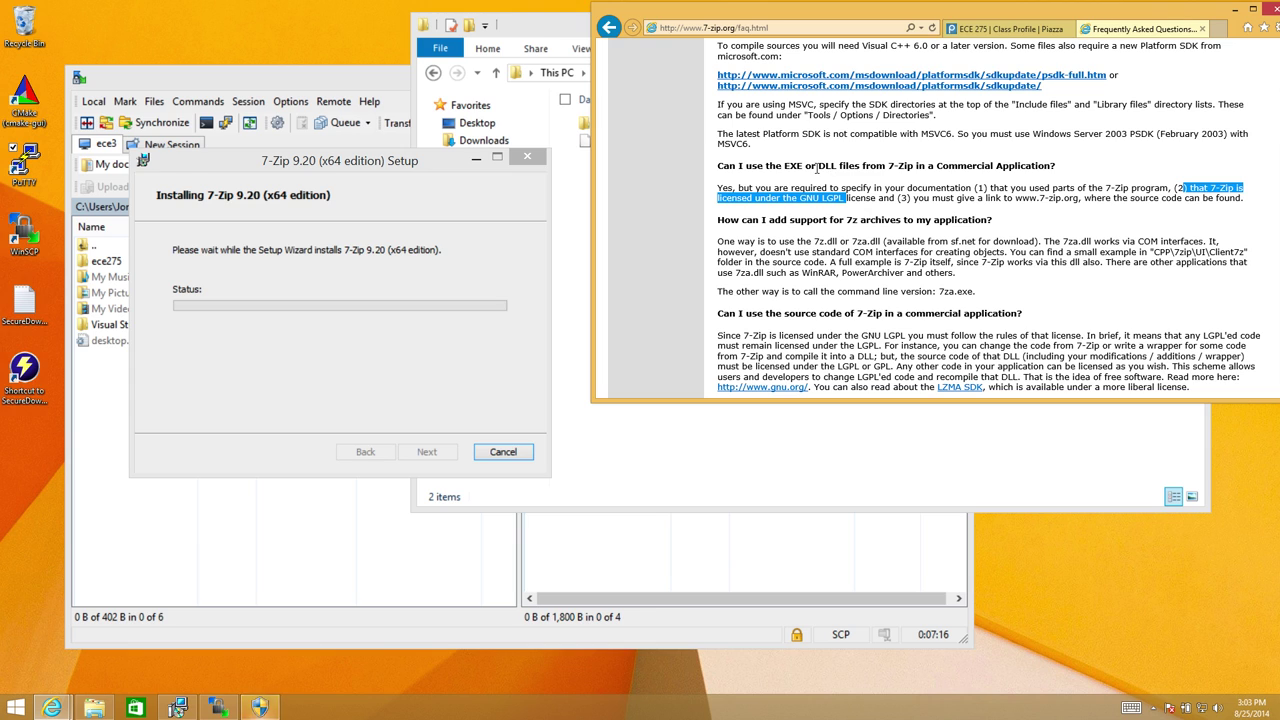
left_click(826, 198)
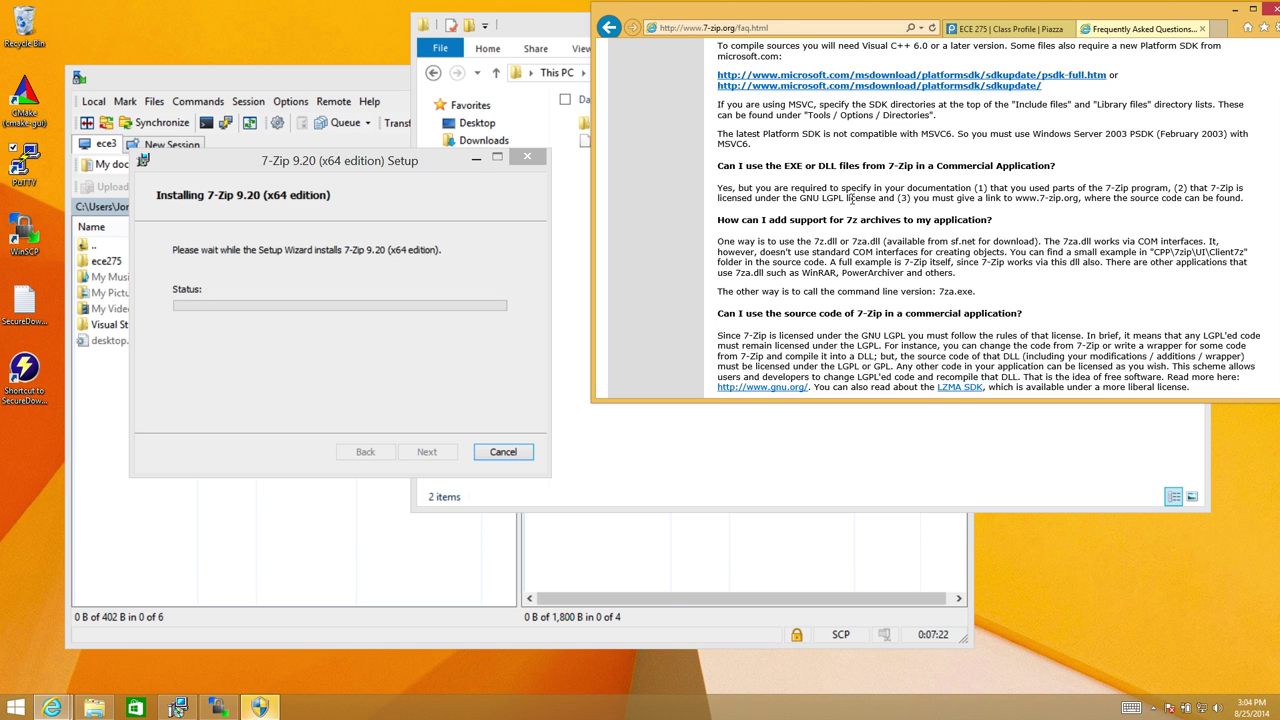
scroll(851, 198, "up", 8)
scroll(851, 198, "up", 1)
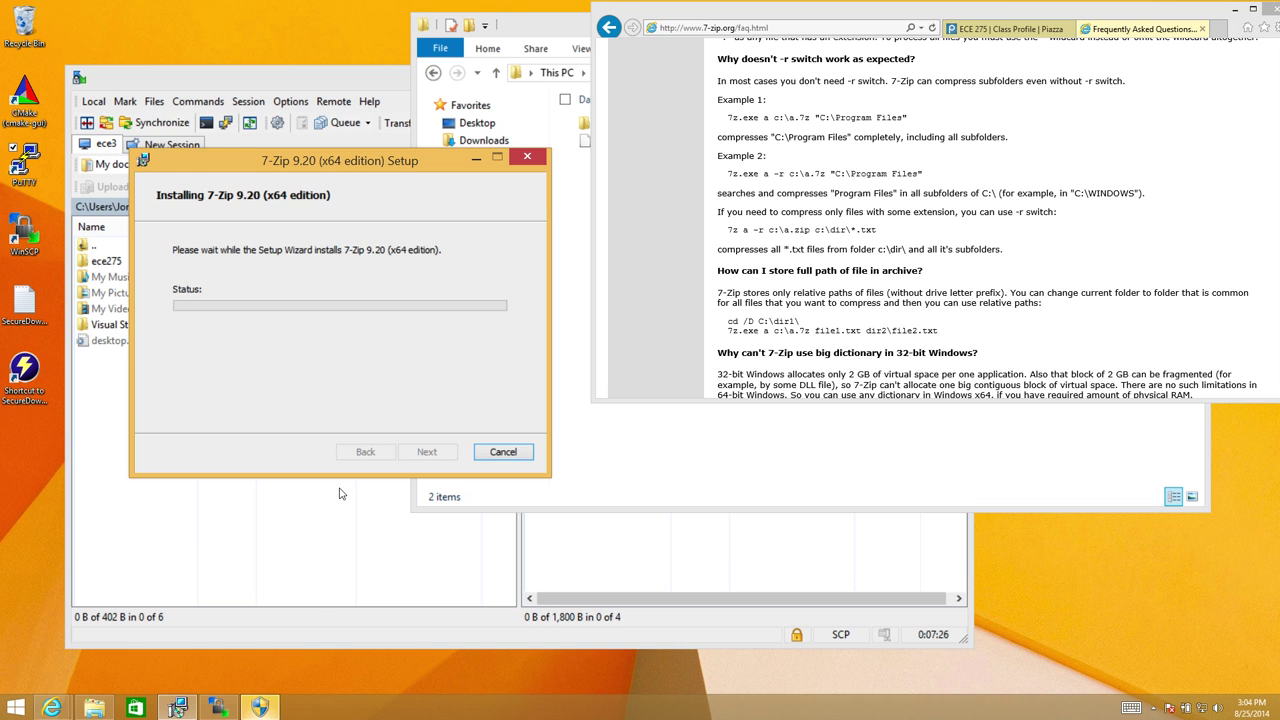
- Allow the 7-Zip installer to make changes to the computer and finish the setup wizard
left_click(259, 708)
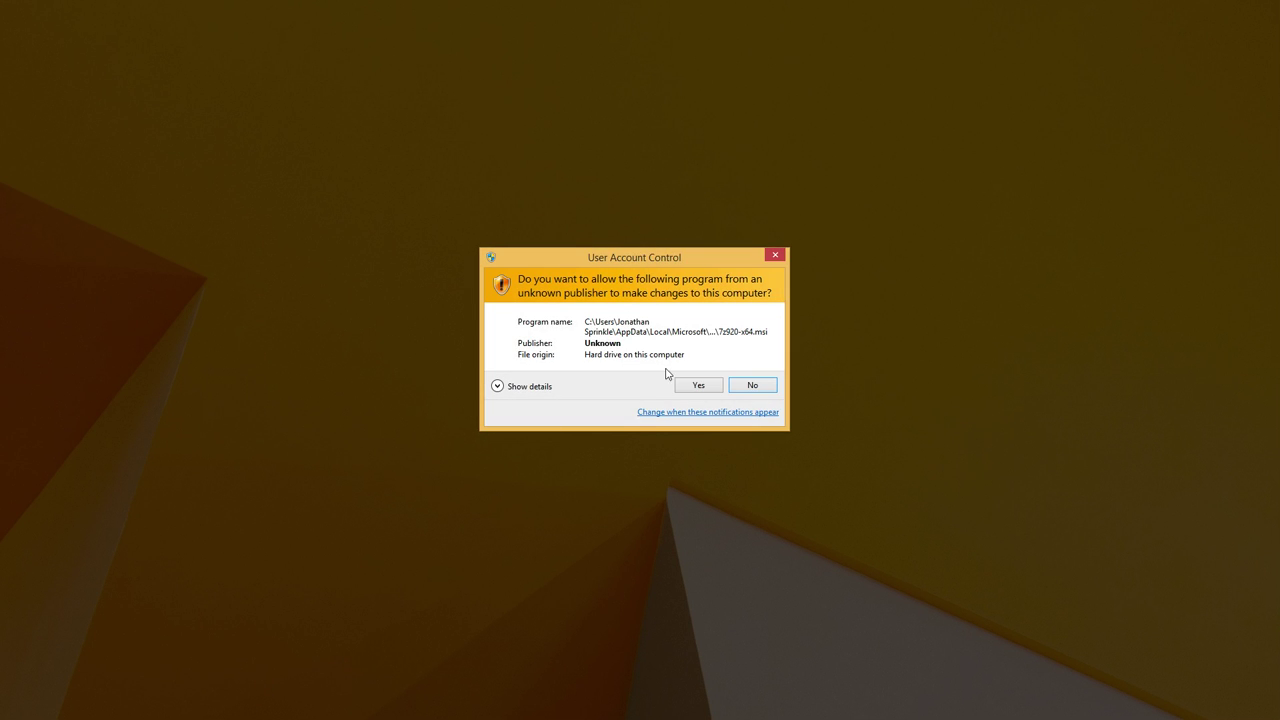
left_click(699, 386)
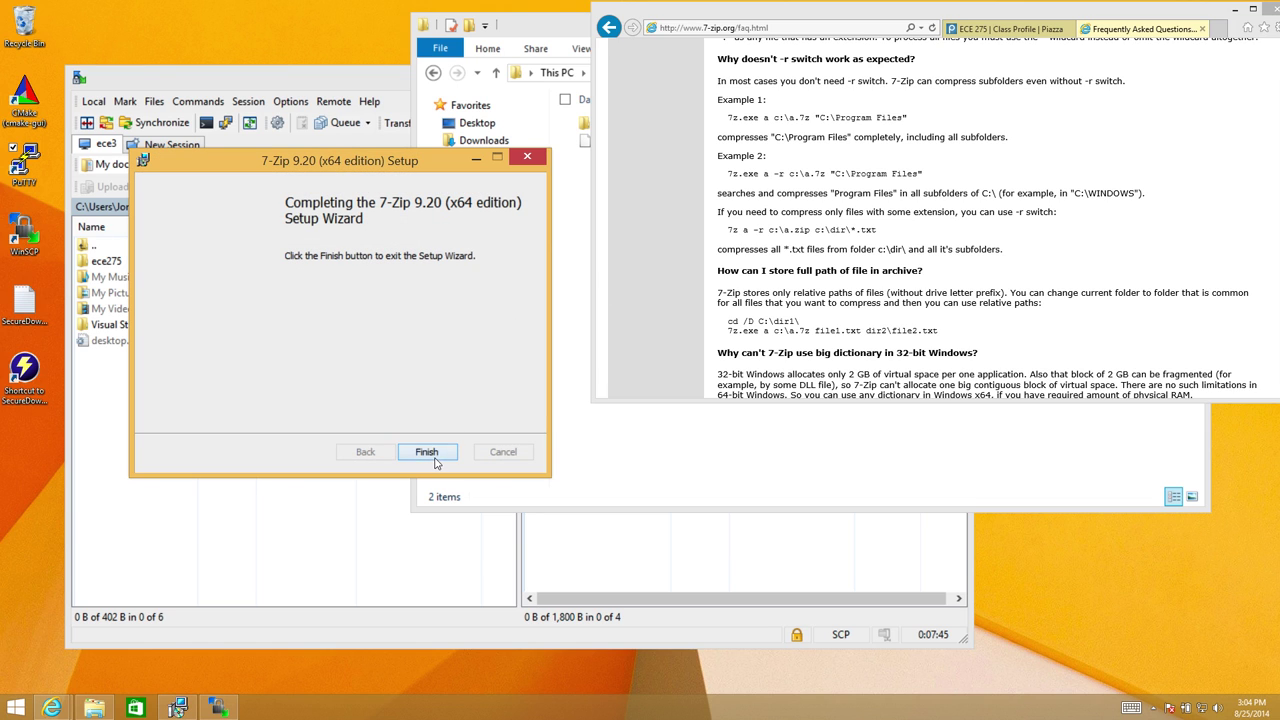
left_click(435, 455)
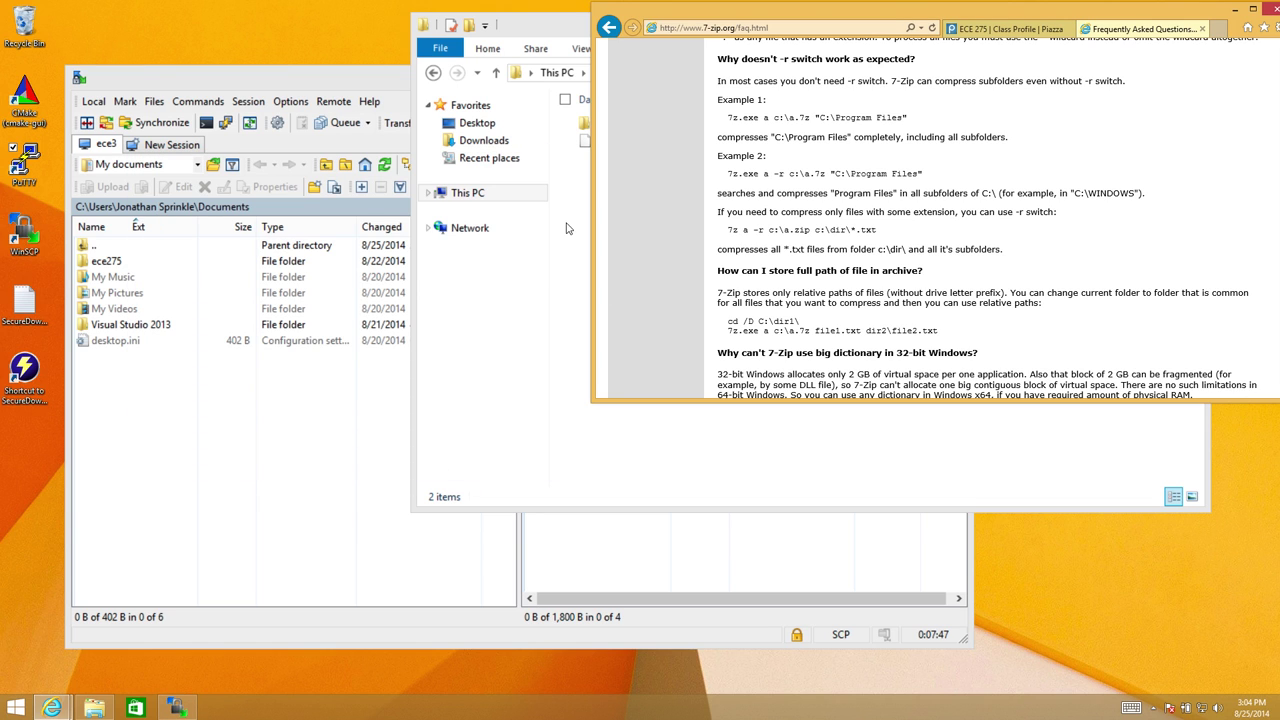
- Bring the ece275 folder window to the front and select the assignment0 .tgz archive
left_click(570, 203)
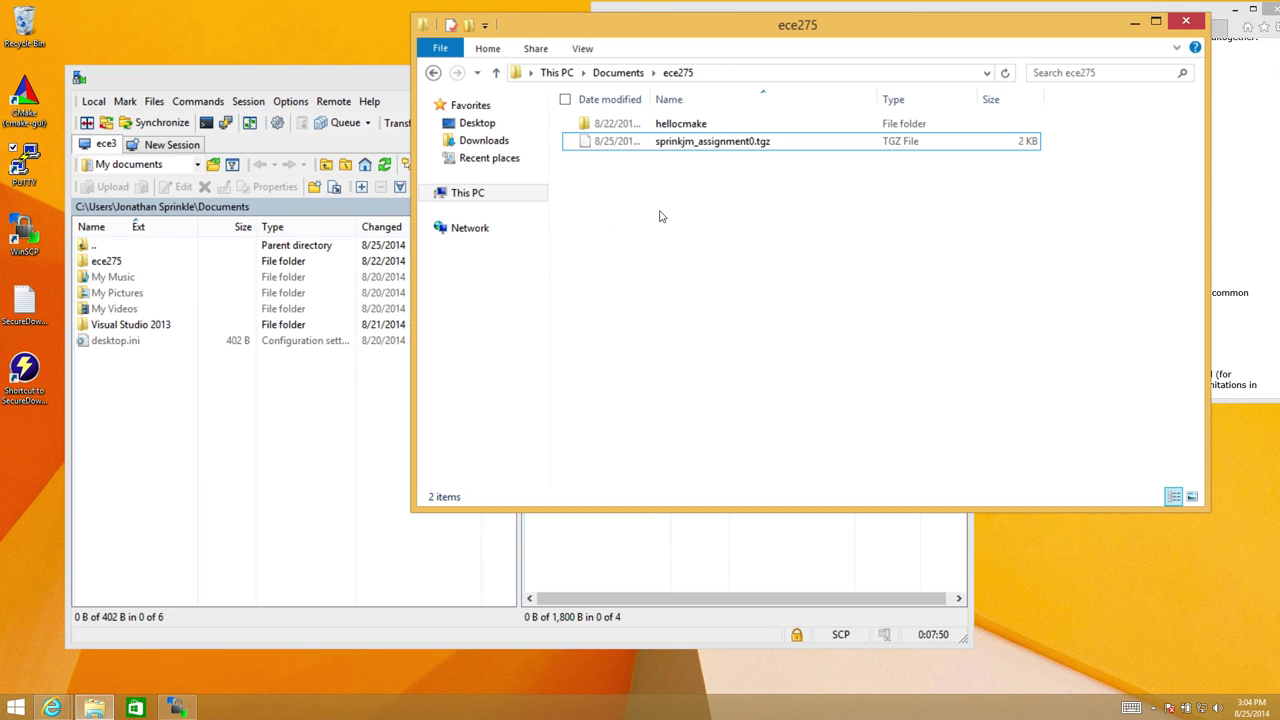
left_click(178, 706)
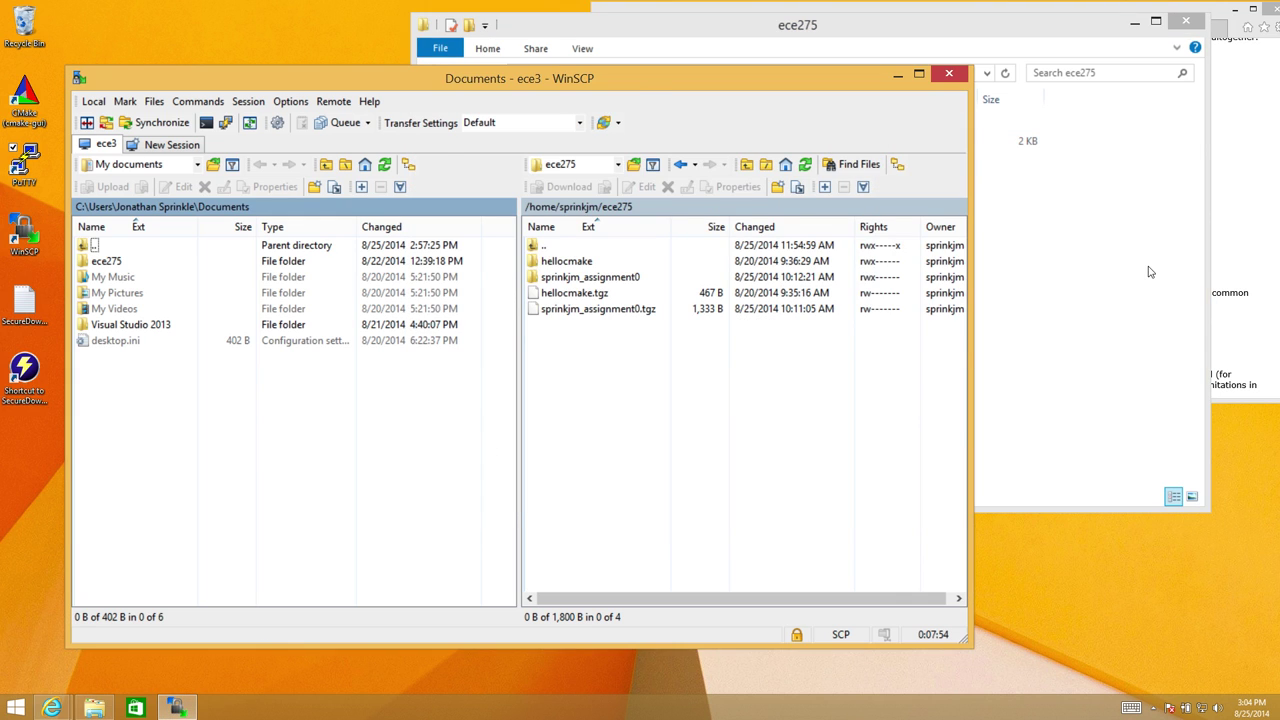
left_click(1150, 272)
left_click(679, 146)
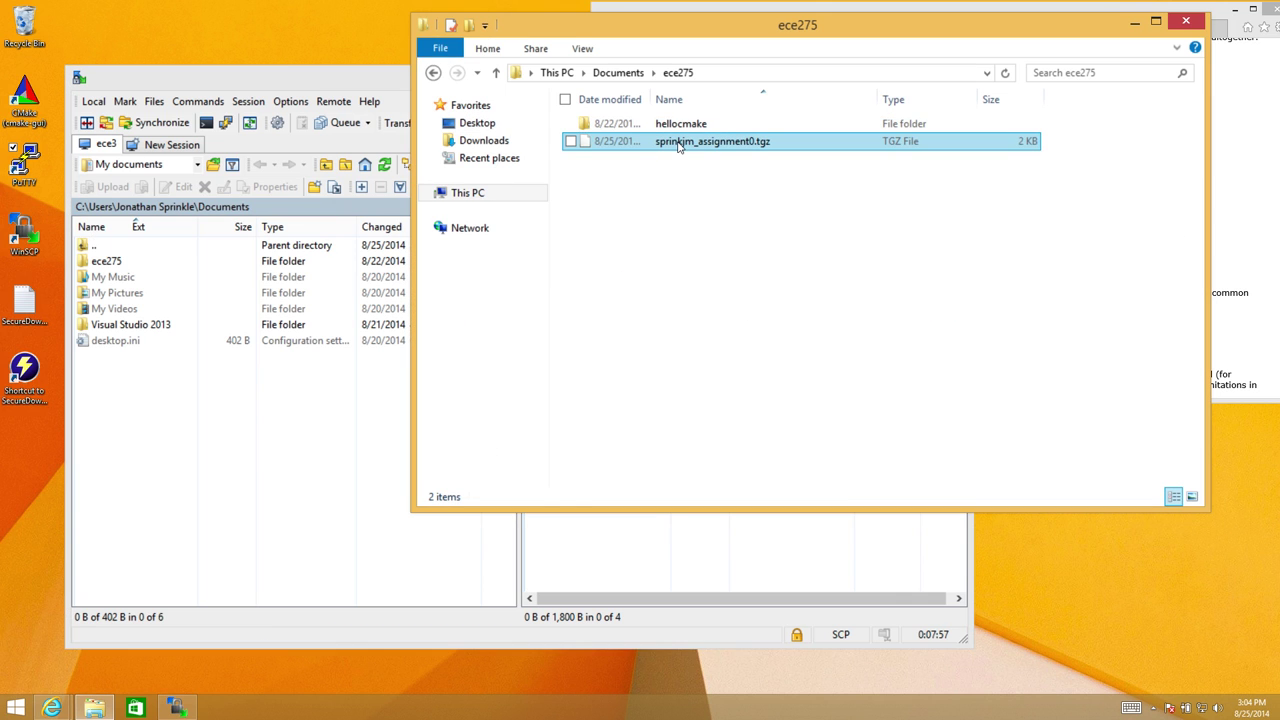
- Try to open the assignment0 .tgz file with 7z.exe from the 7-Zip program folder
double_click(679, 146)
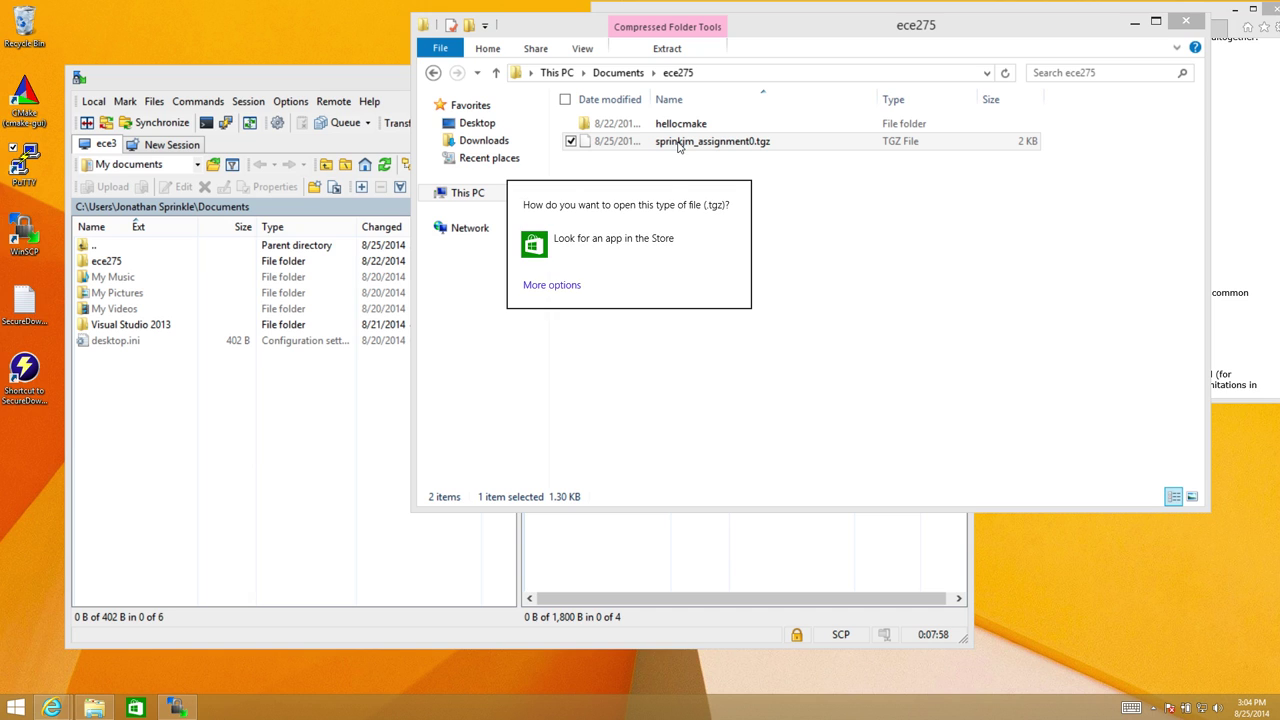
left_click(565, 288)
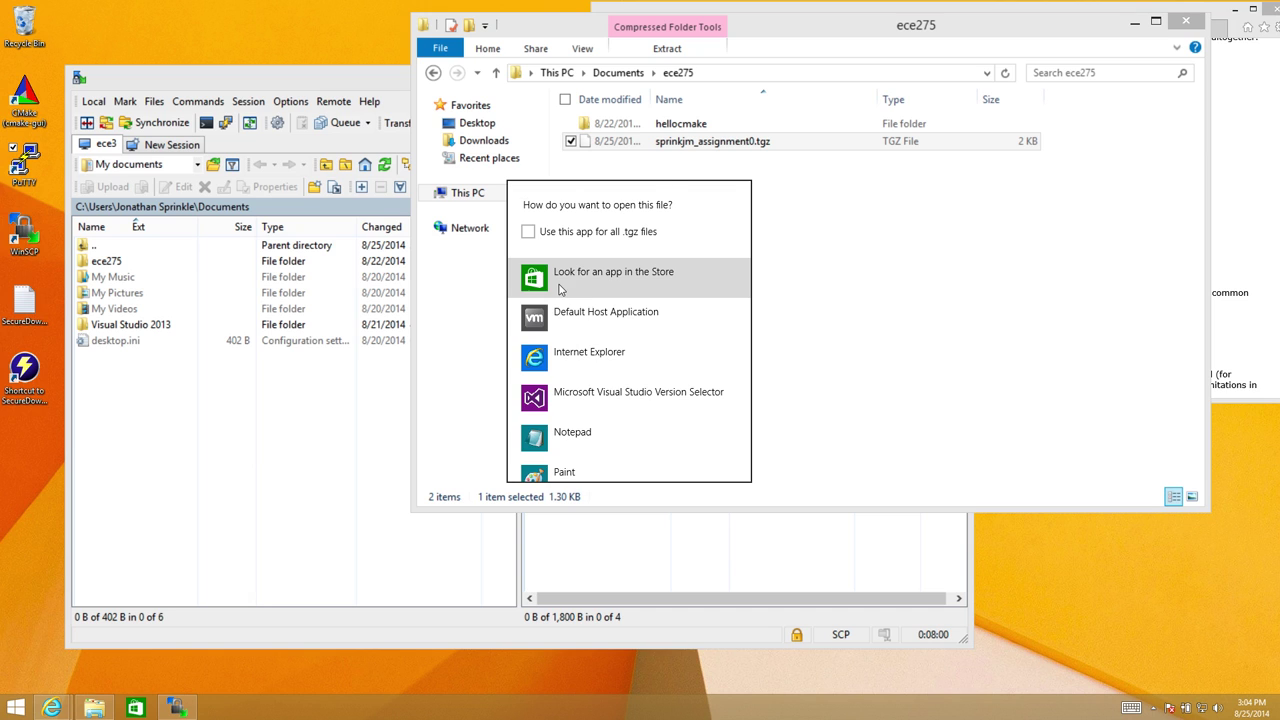
scroll(590, 303, "down", 5)
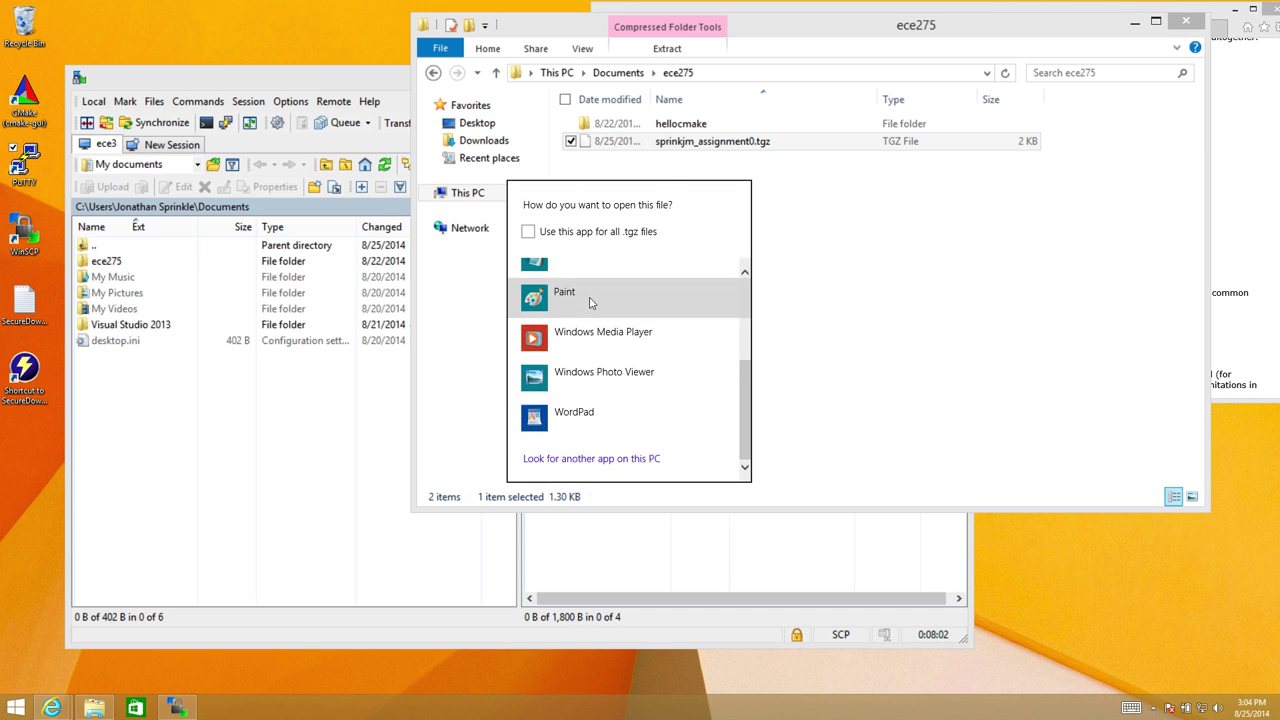
left_click(627, 458)
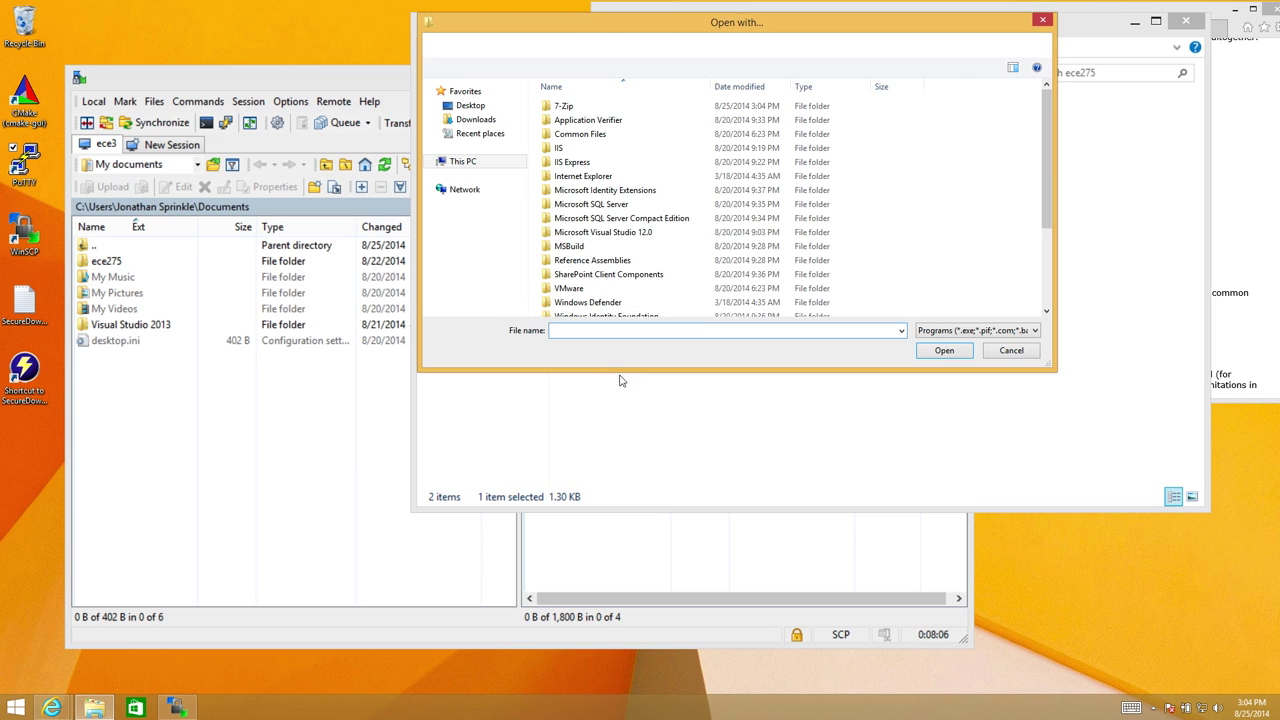
double_click(560, 107)
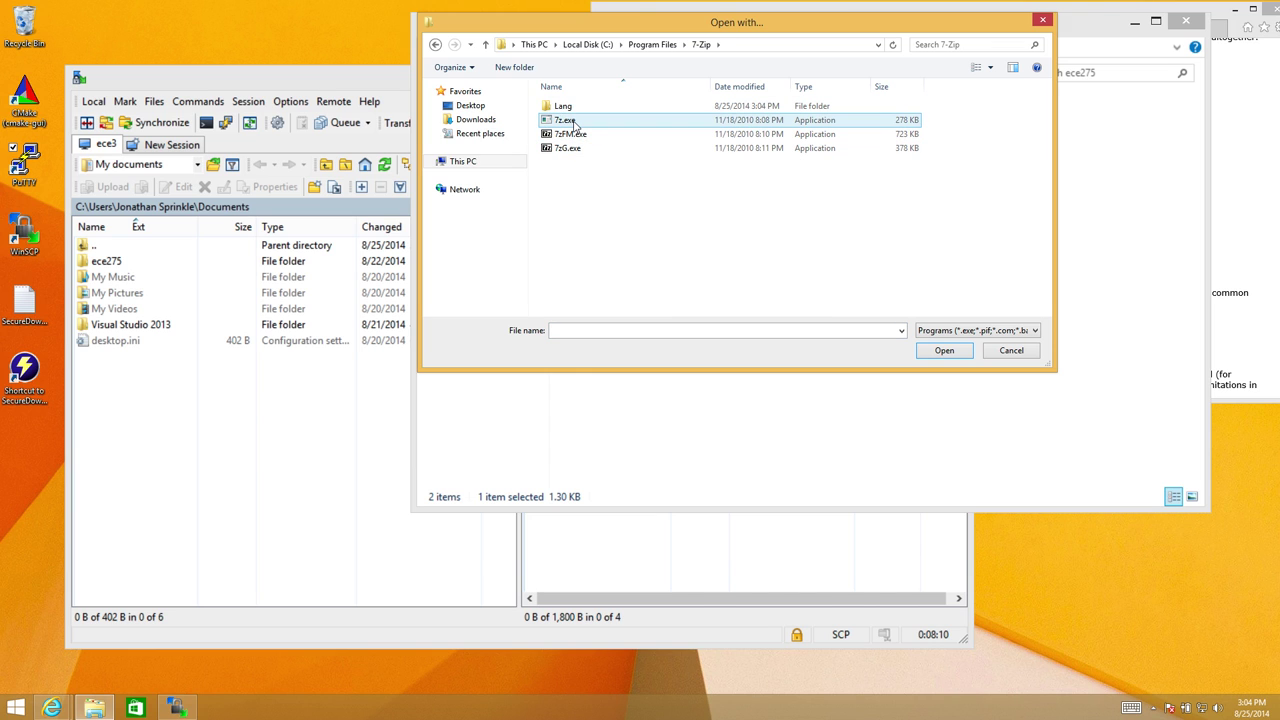
double_click(566, 120)
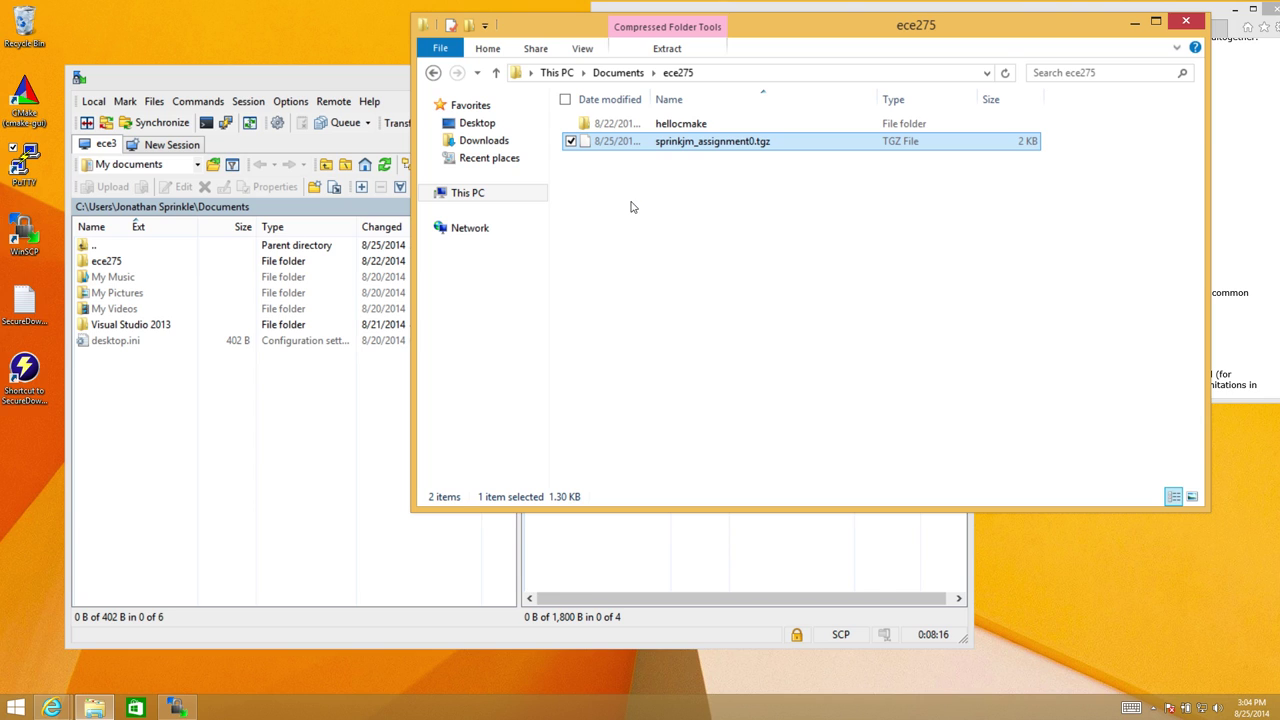
- Extract the .tgz archive with 7-Zip into its own assignment0 subfolder, keeping full pathnames and the ask-before-overwrite mode
left_click(668, 208)
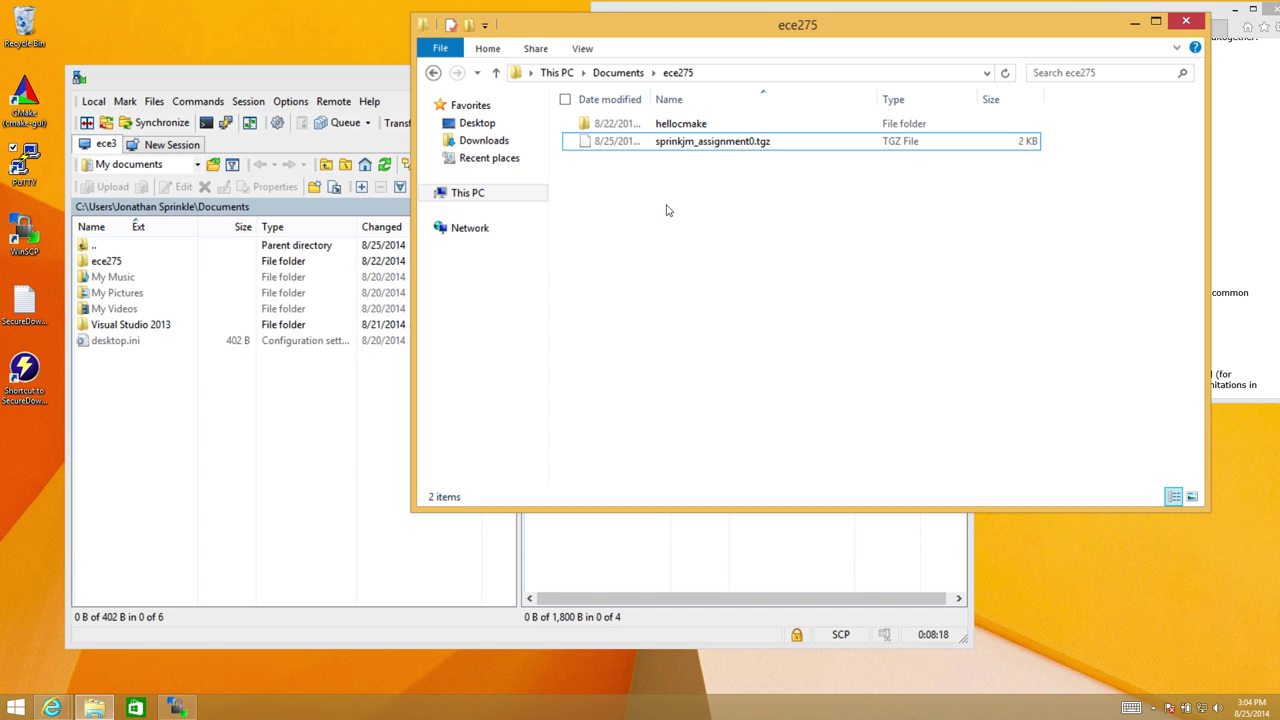
left_click(668, 143)
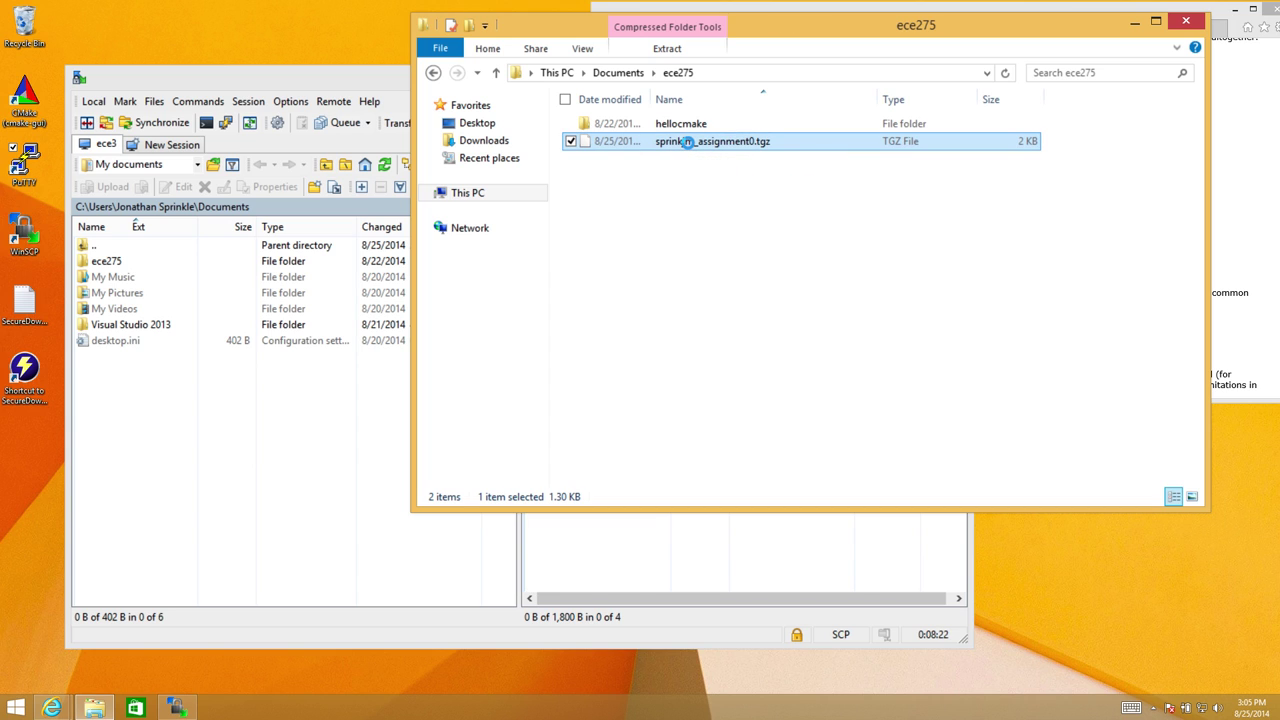
right_click(688, 143)
mouse_move(672, 177)
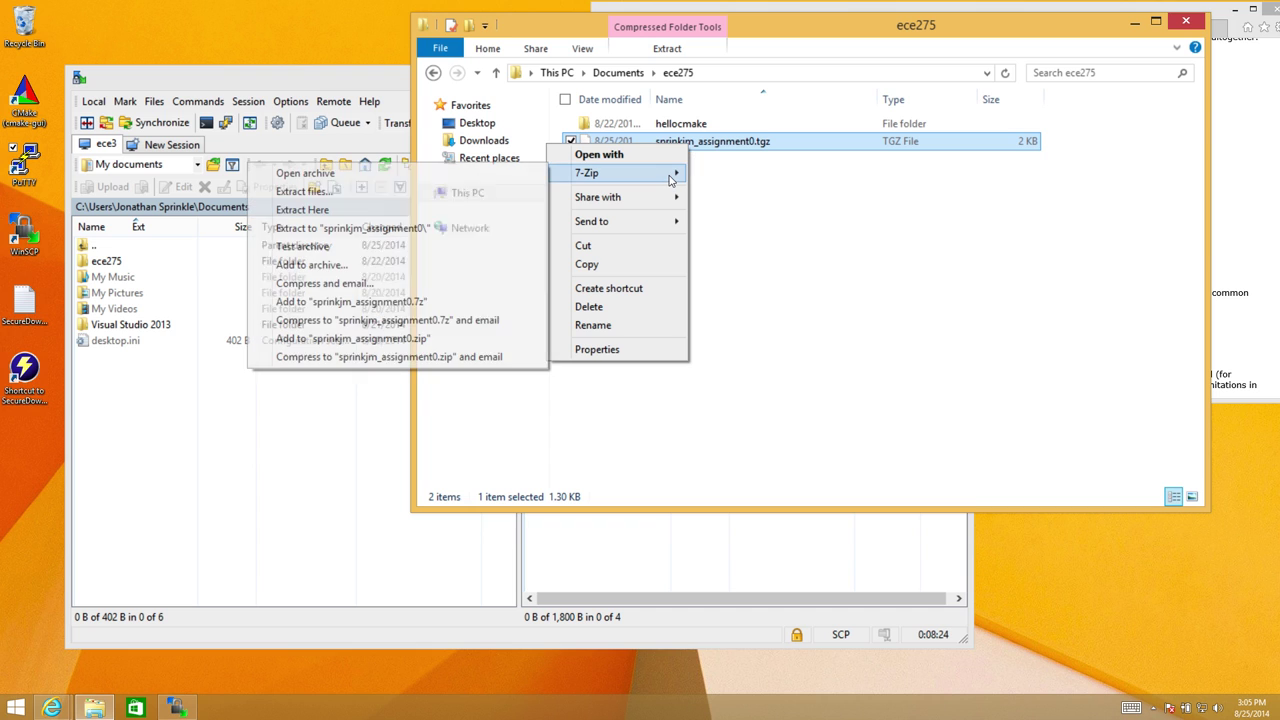
left_click(433, 193)
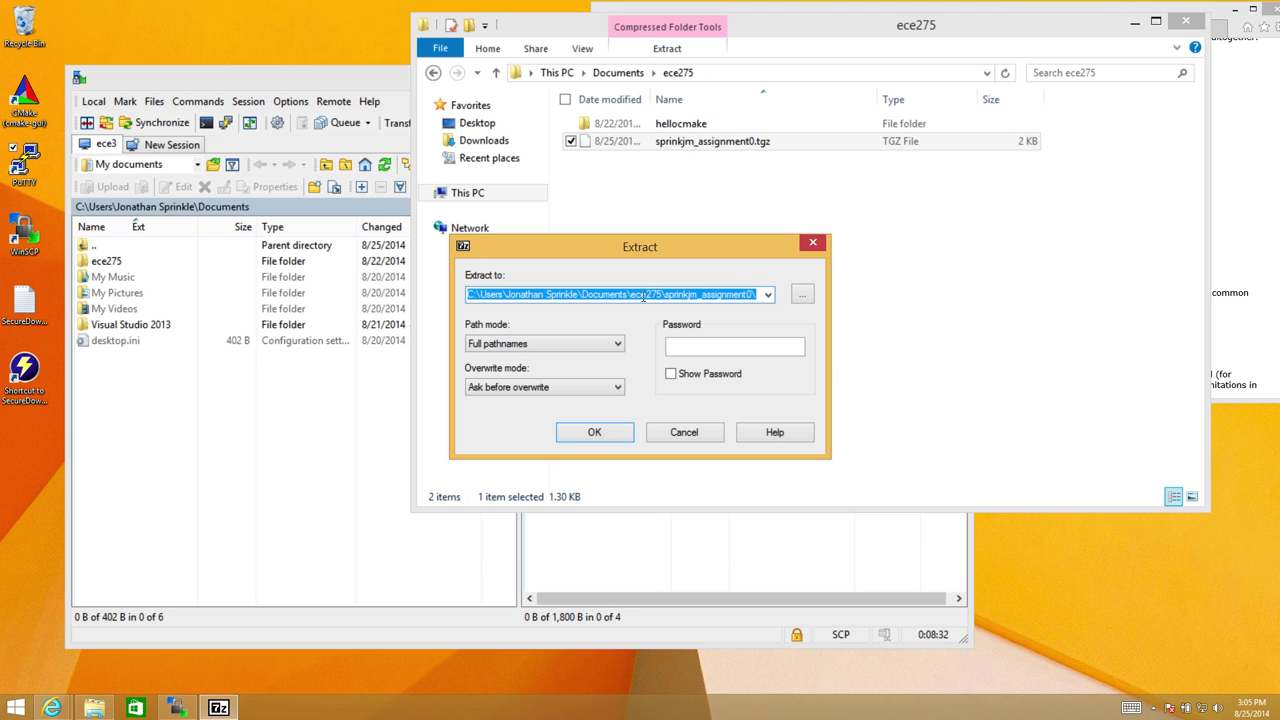
left_click(597, 436)
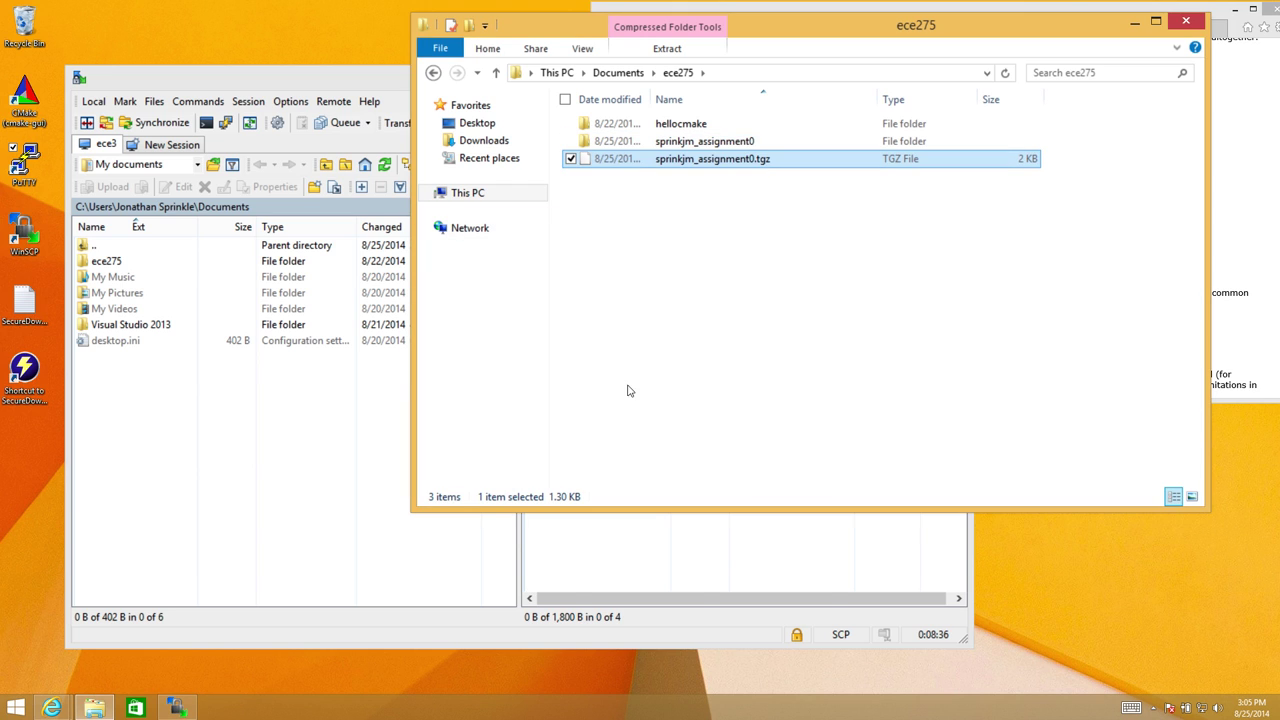
left_click(715, 217)
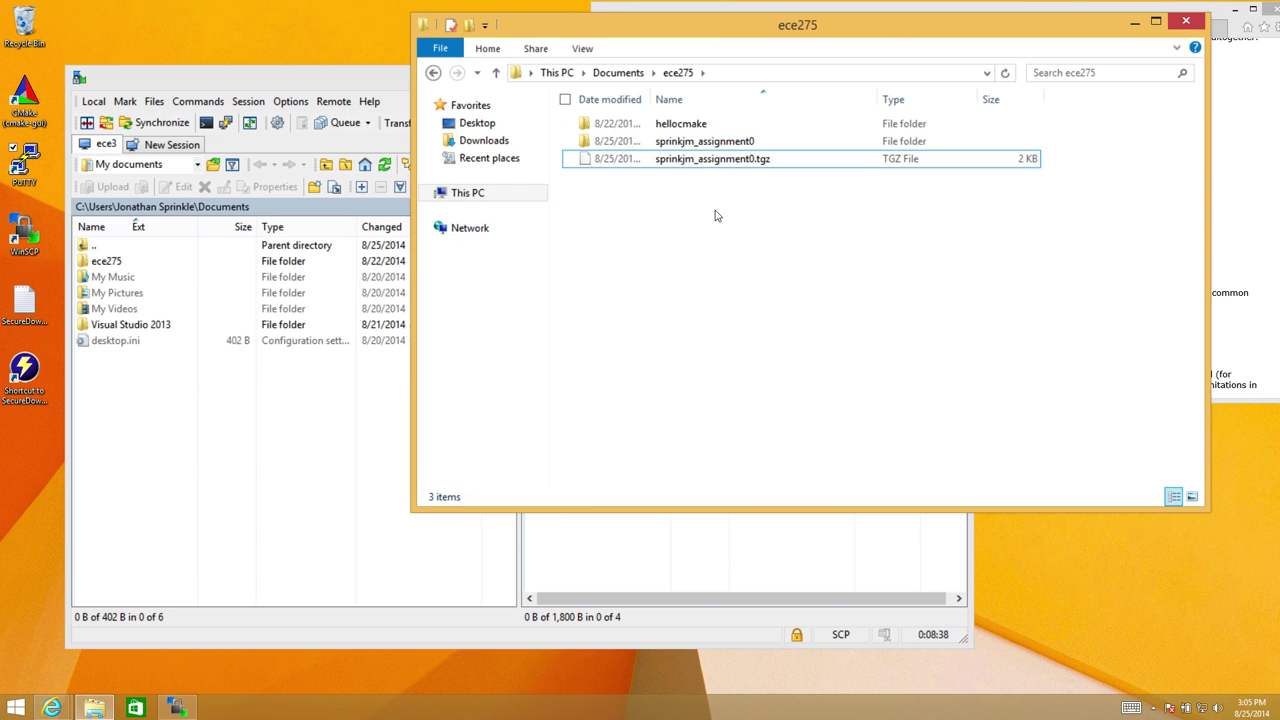
right_click(689, 161)
mouse_move(664, 188)
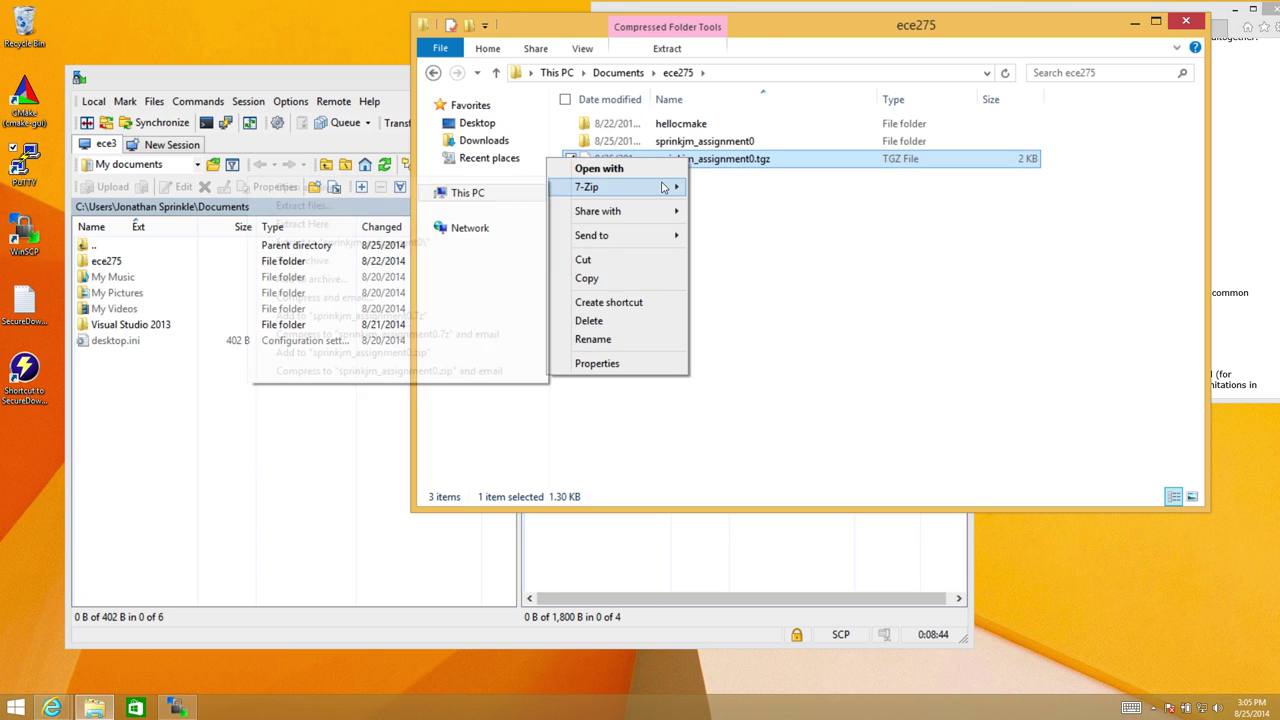
left_click(848, 245)
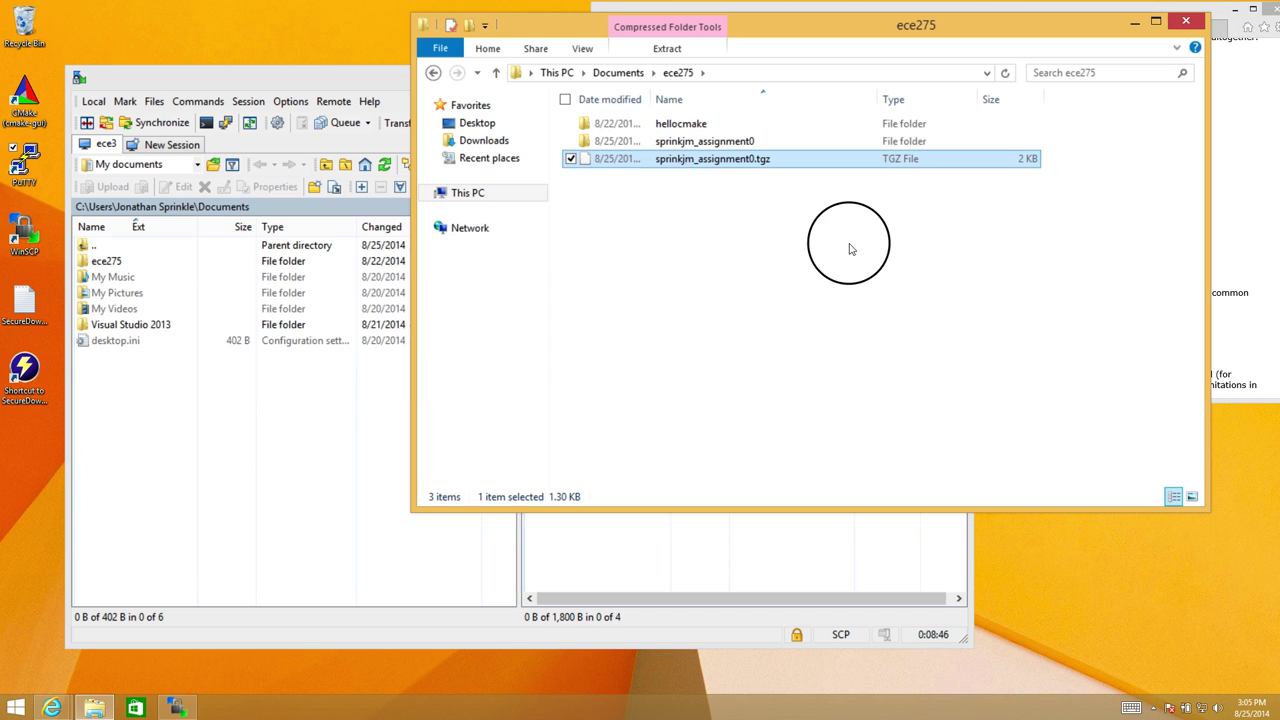
- Open the new assignment0 folder and extract its .tar archive in place with 7-Zip
double_click(729, 147)
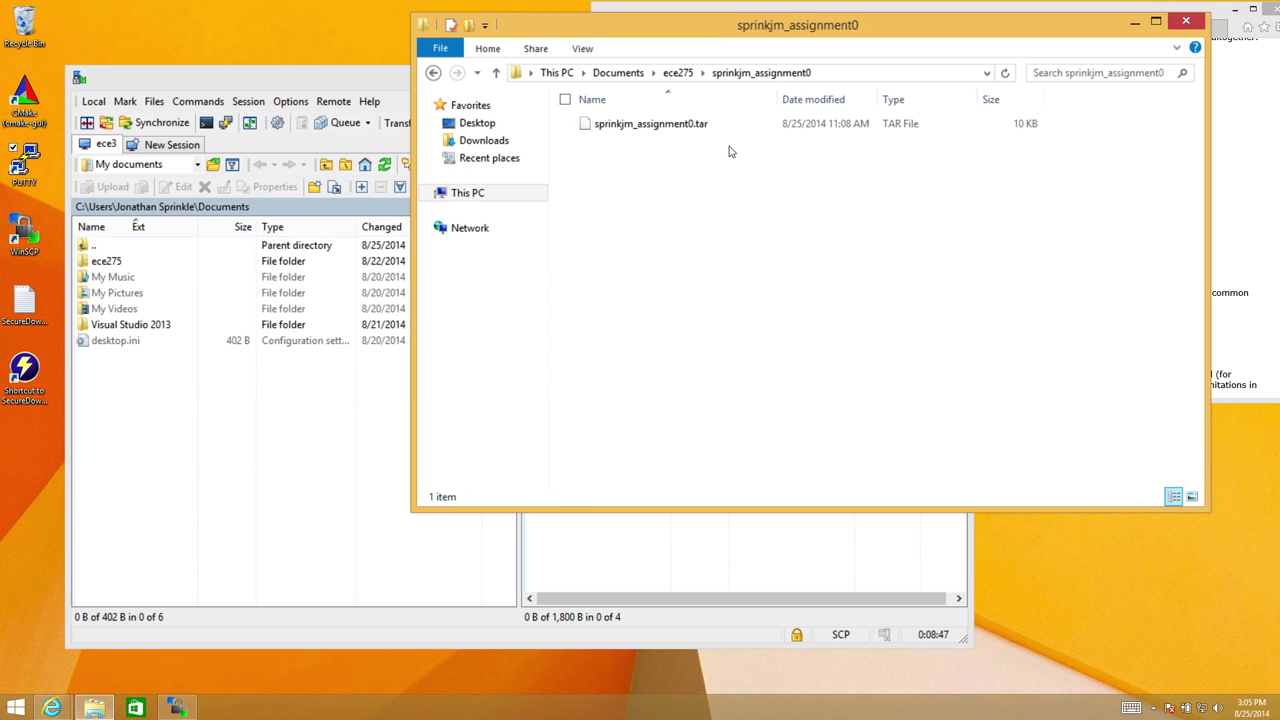
right_click(677, 124)
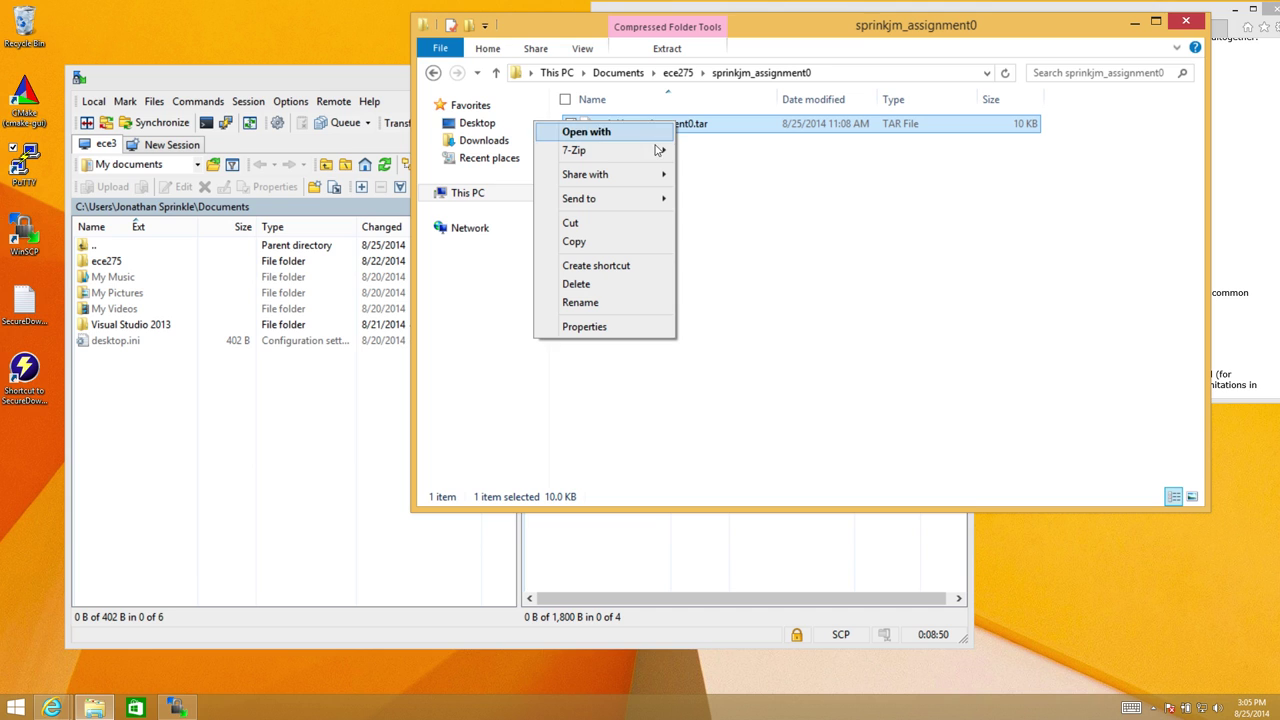
mouse_move(653, 158)
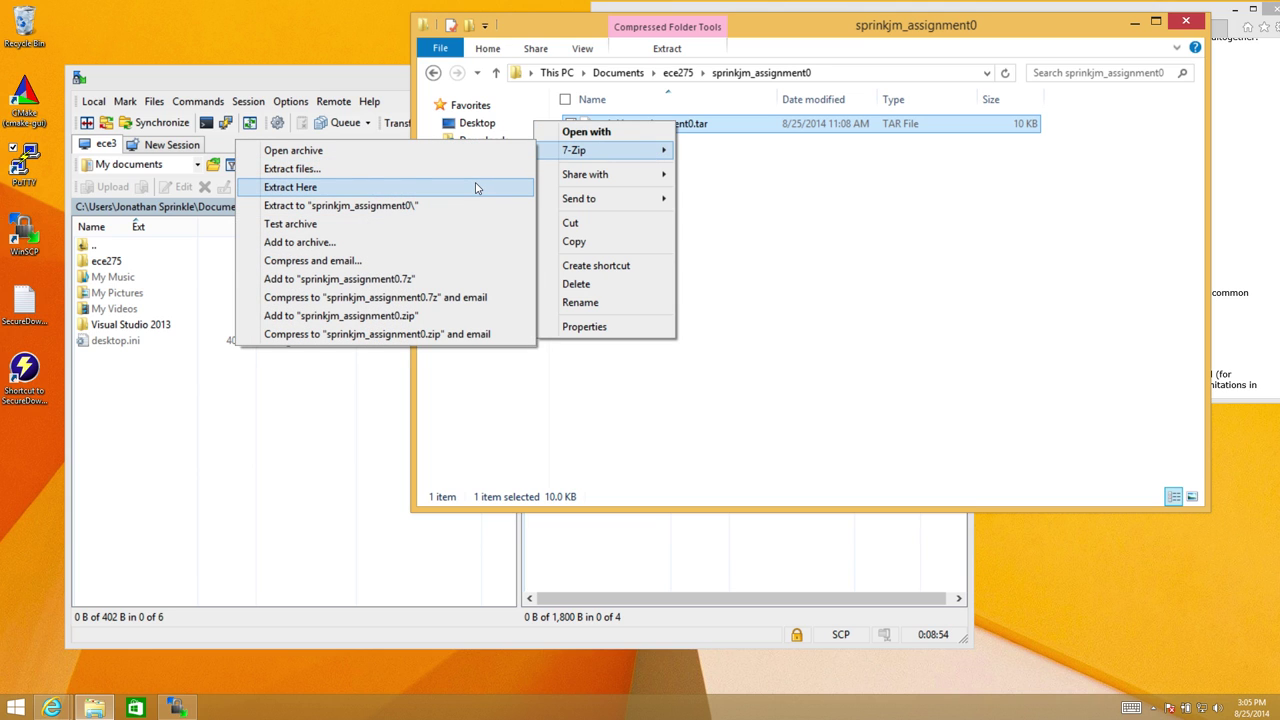
left_click(476, 188)
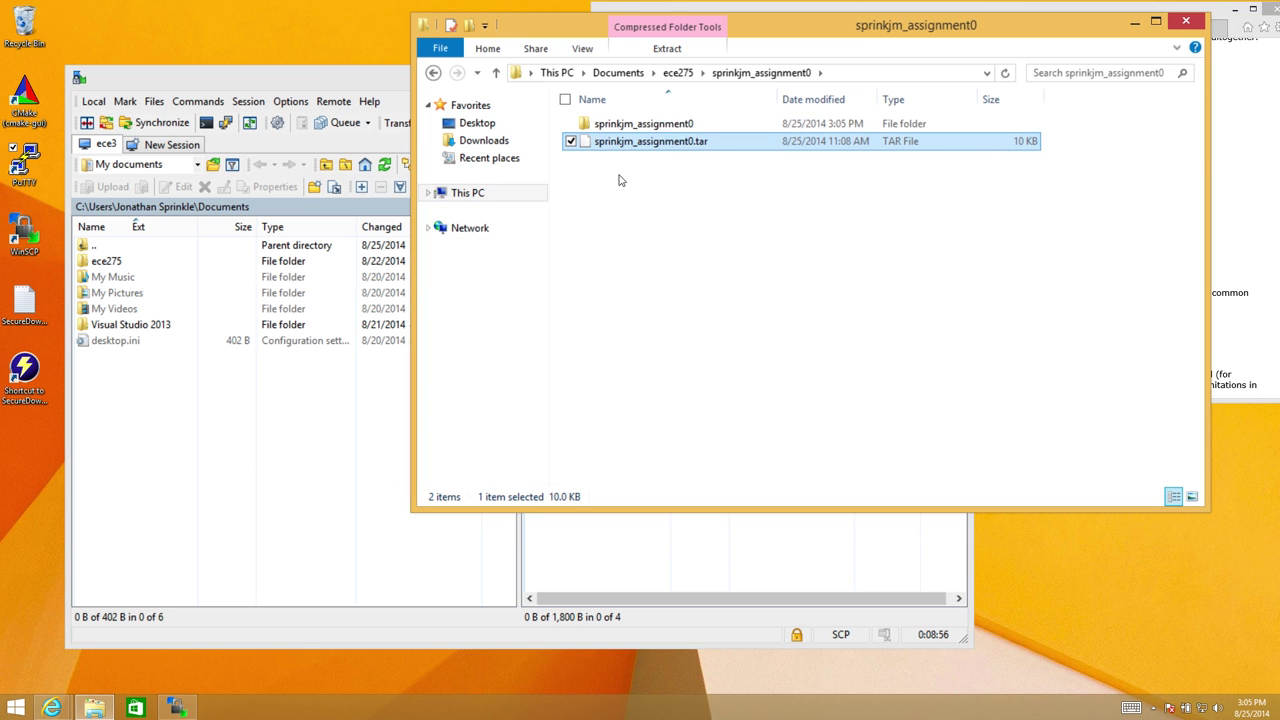
- Check the contents of the inner assignment0 folder and go back up to the ece275 folder
double_click(655, 124)
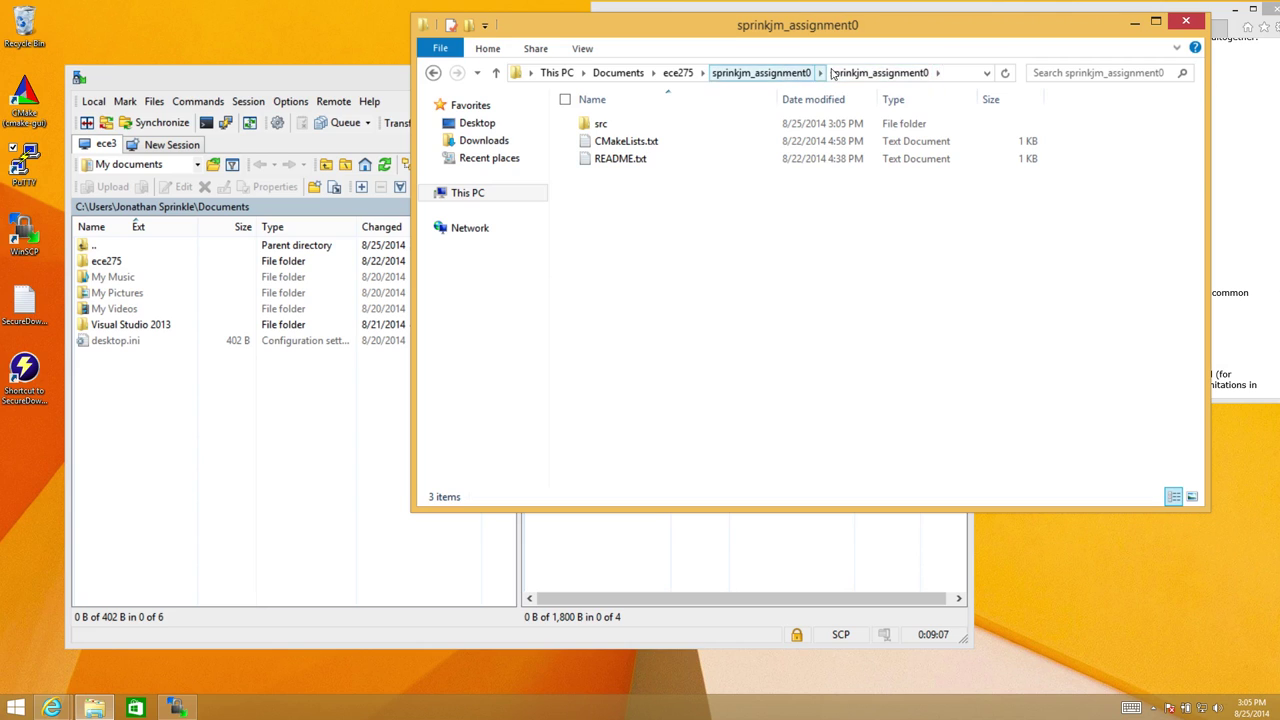
left_click(762, 73)
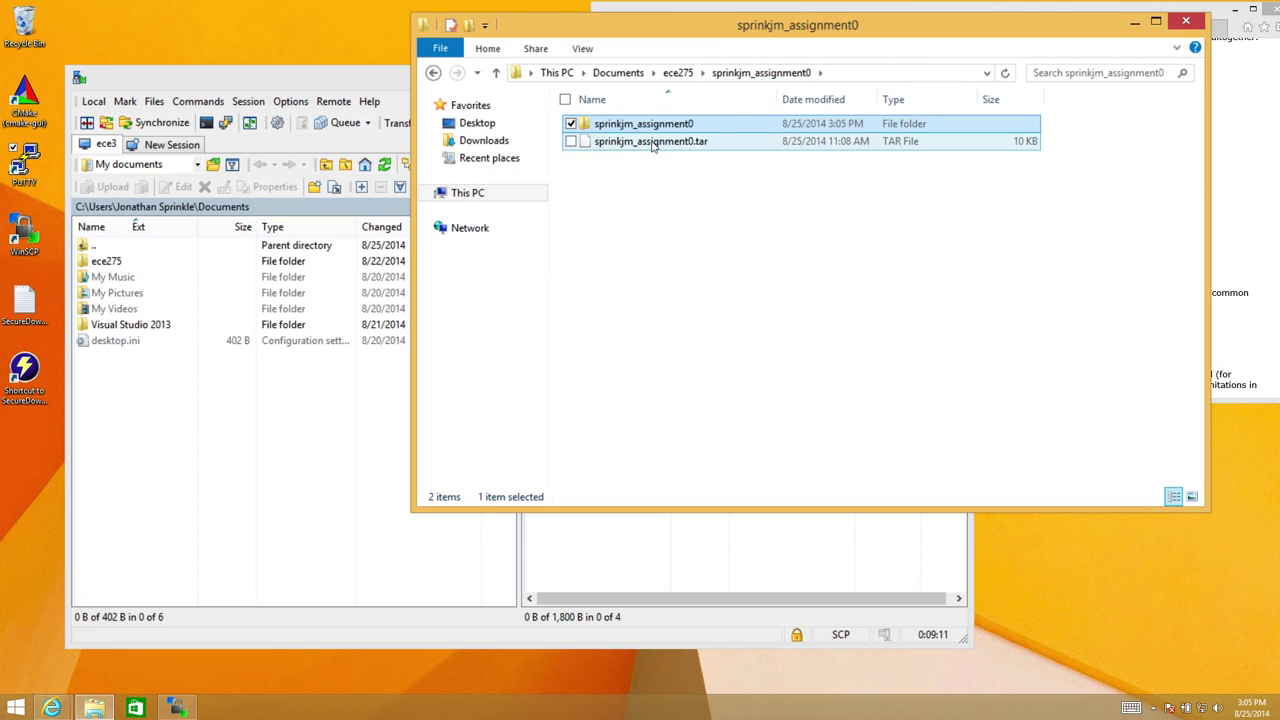
left_click(680, 74)
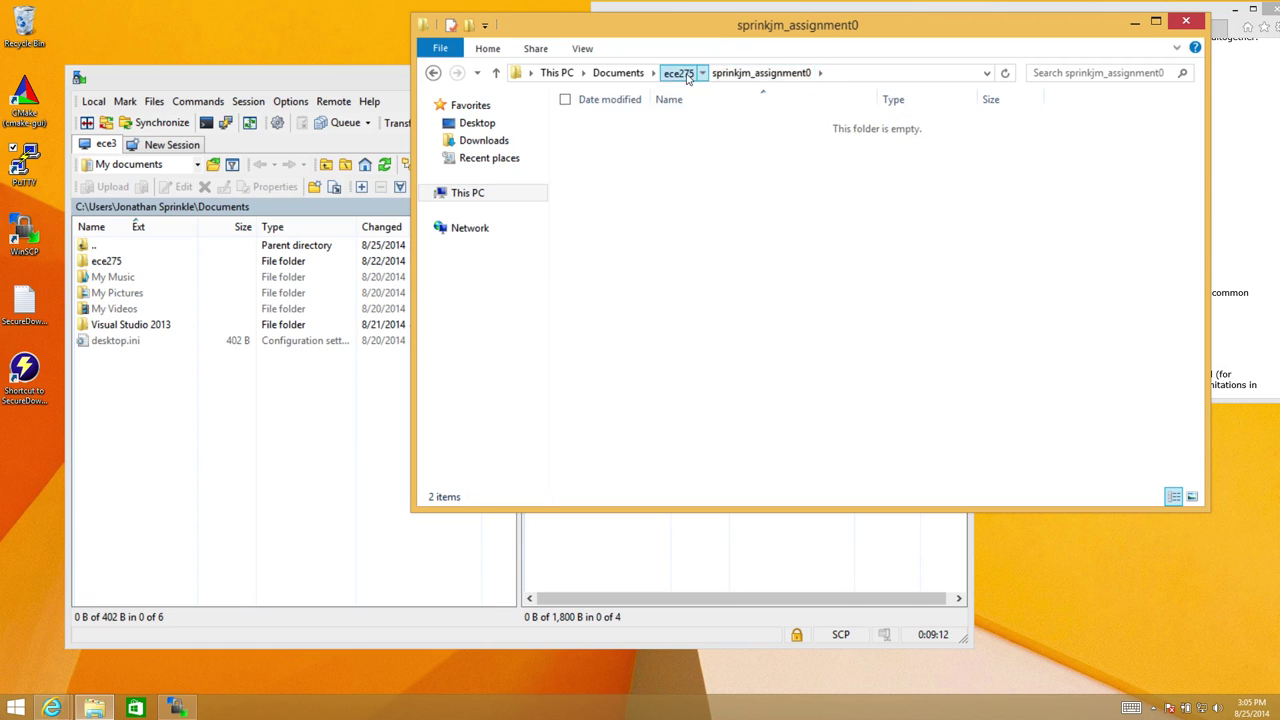
- Extract the assignment0 .tgz archive directly into the ece275 folder with 7-Zip's Extract Here
left_click(696, 158)
right_click(696, 159)
mouse_move(671, 187)
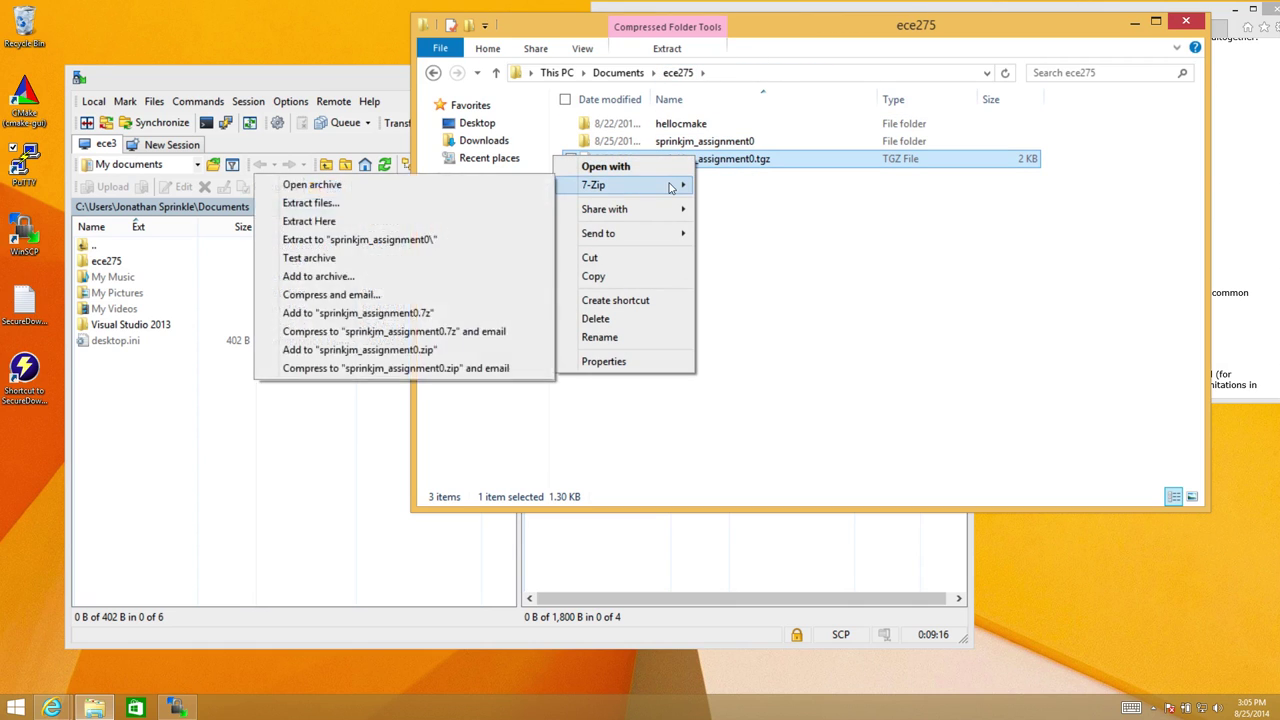
left_click(386, 228)
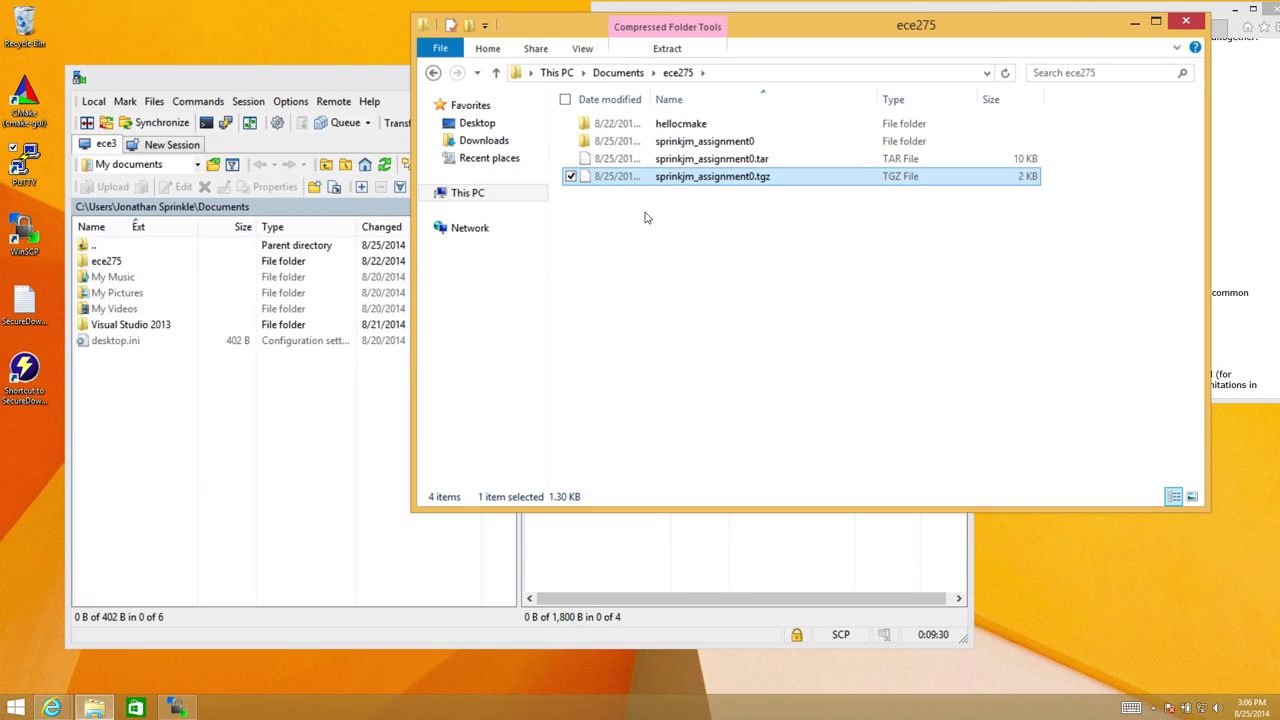
- Delete the existing assignment0 folder from the ece275 folder, keeping the .tar and .tgz archives
left_click(737, 162)
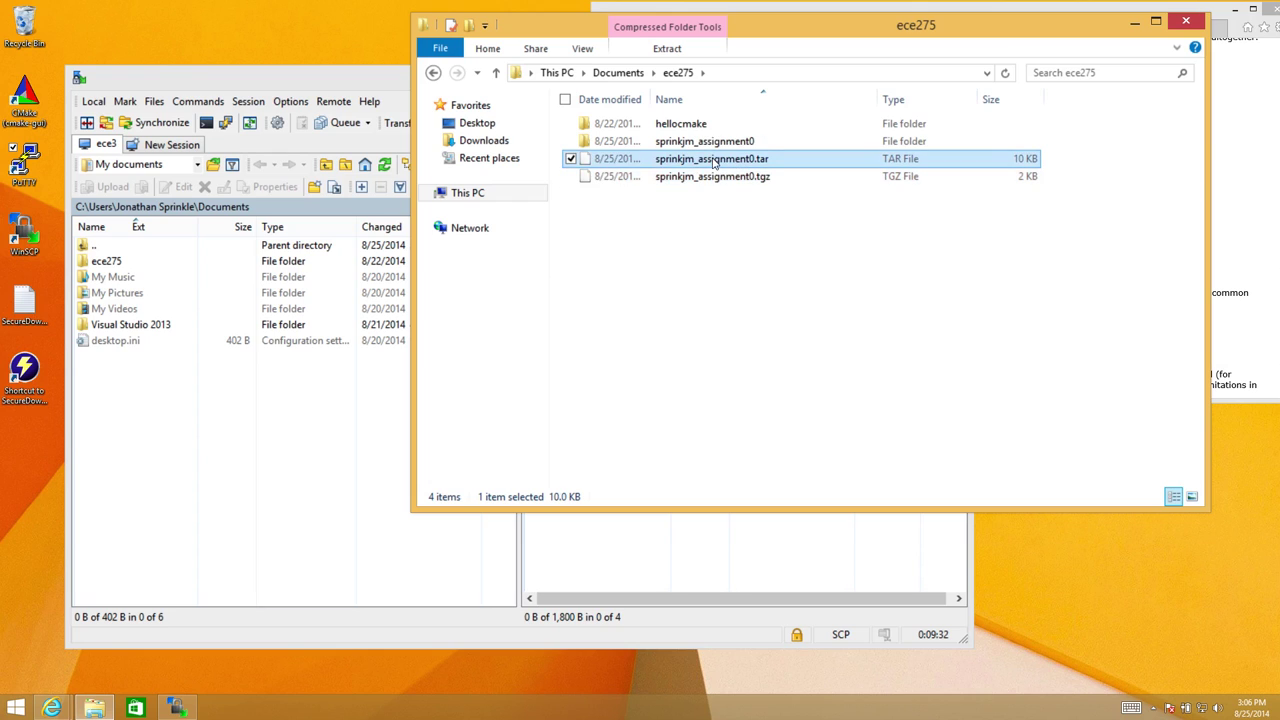
right_click(713, 163)
left_click(716, 142)
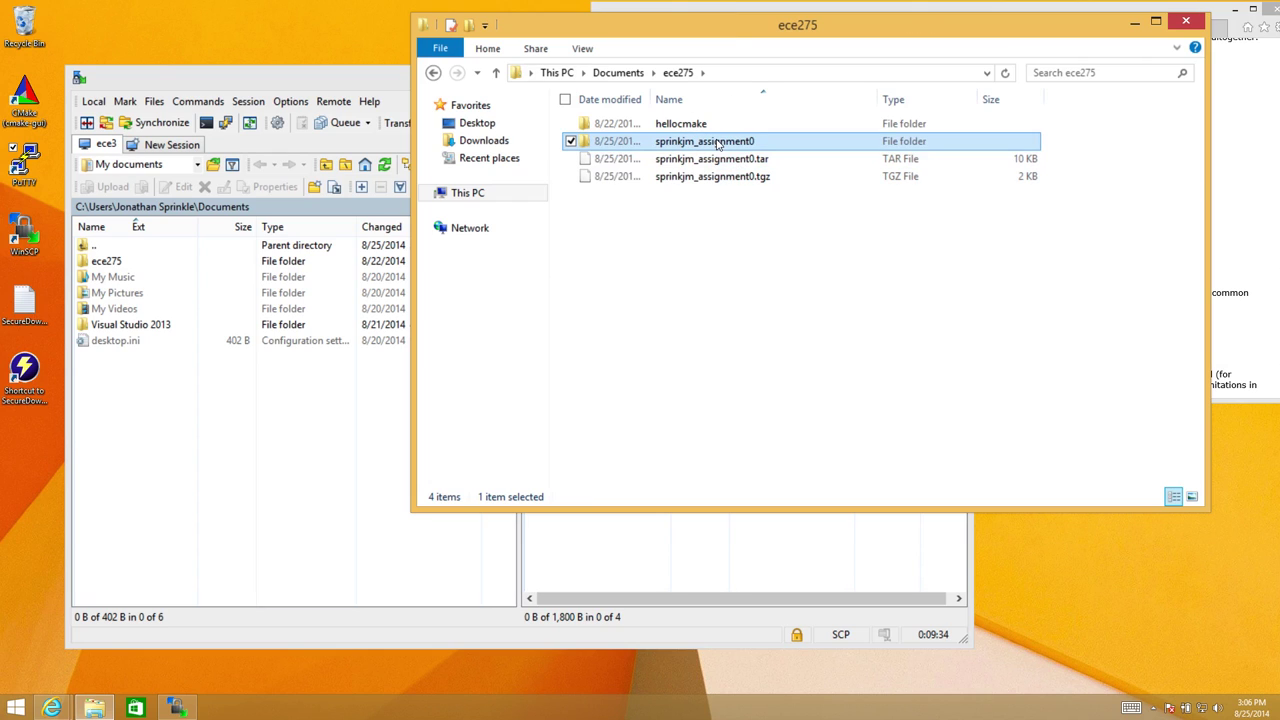
key("Delete")
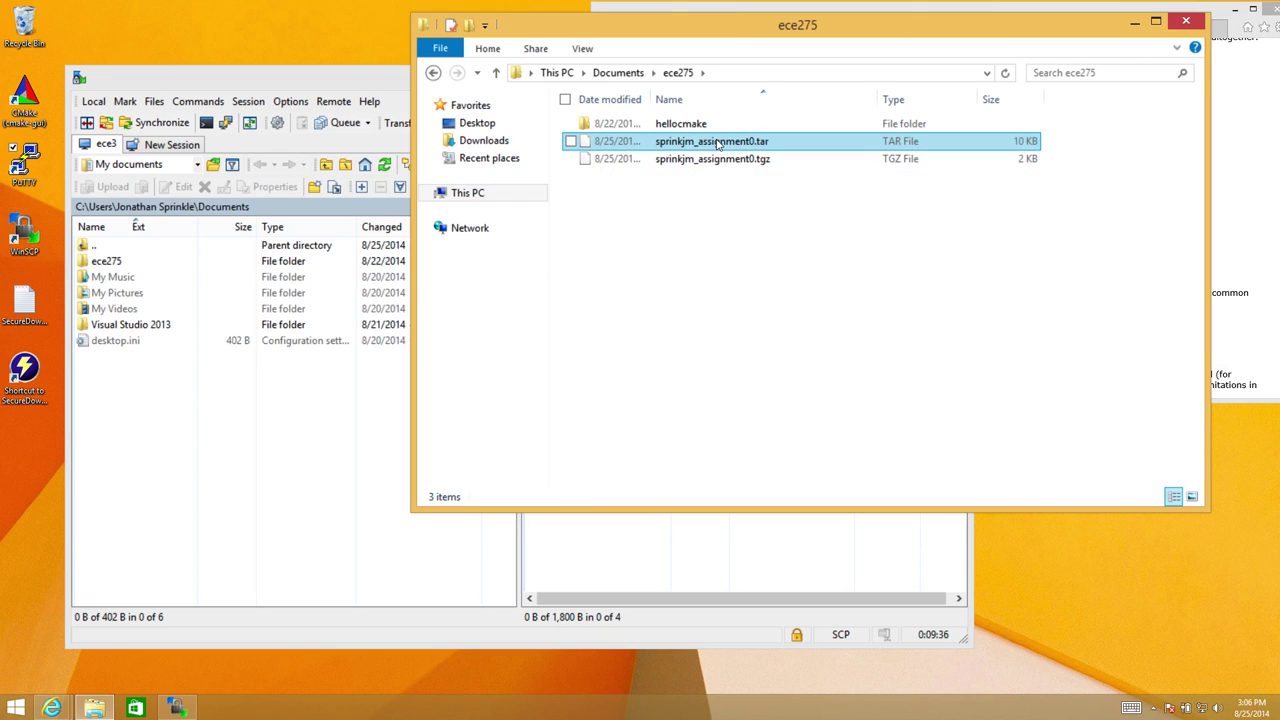
- Extract the assignment0 .tar archive directly into the ece275 folder with 7-Zip
left_click(716, 142)
key("shift+F10")
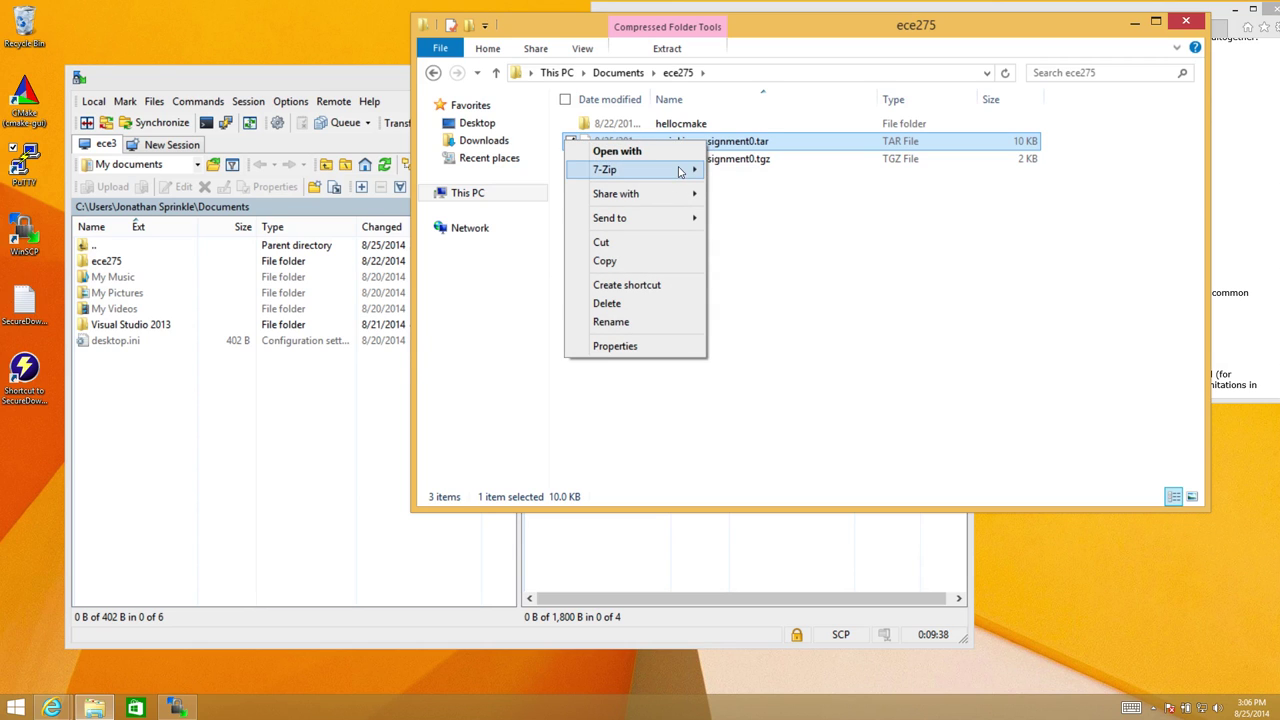
left_click(484, 206)
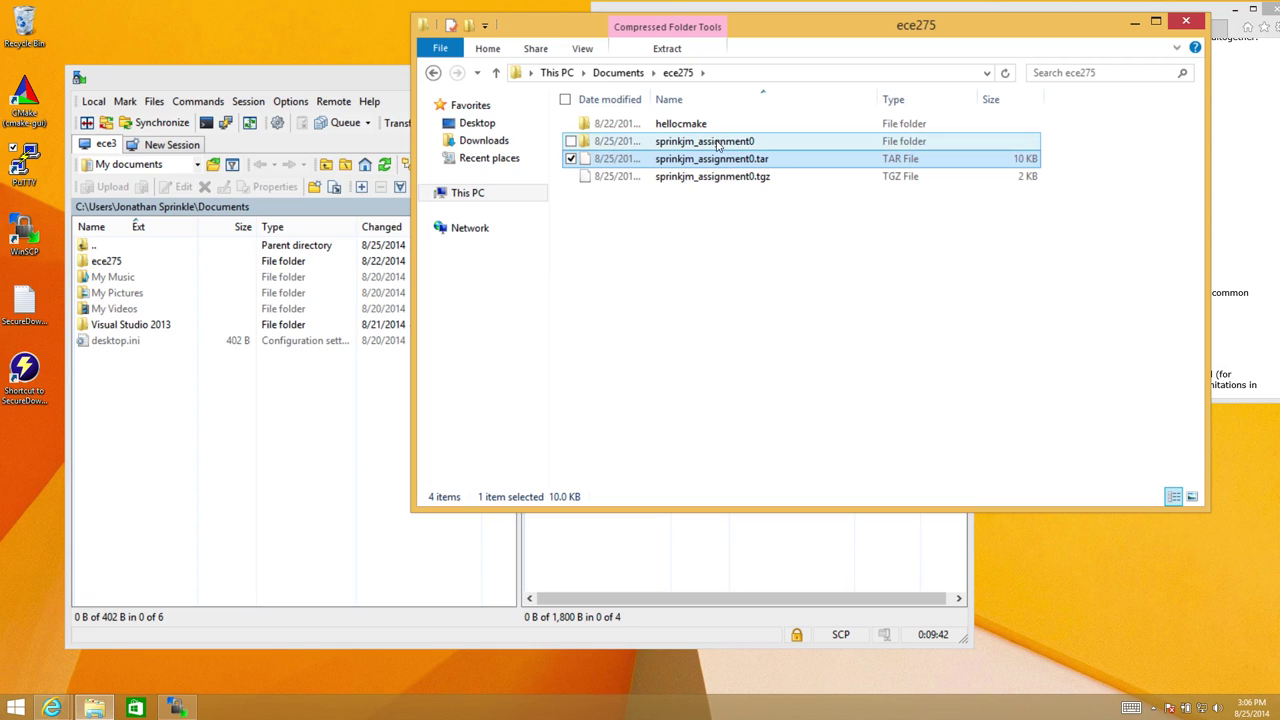
- Check the contents of the extracted assignment0 folder and its src subfolder, and return to the assignment0 folder
double_click(716, 143)
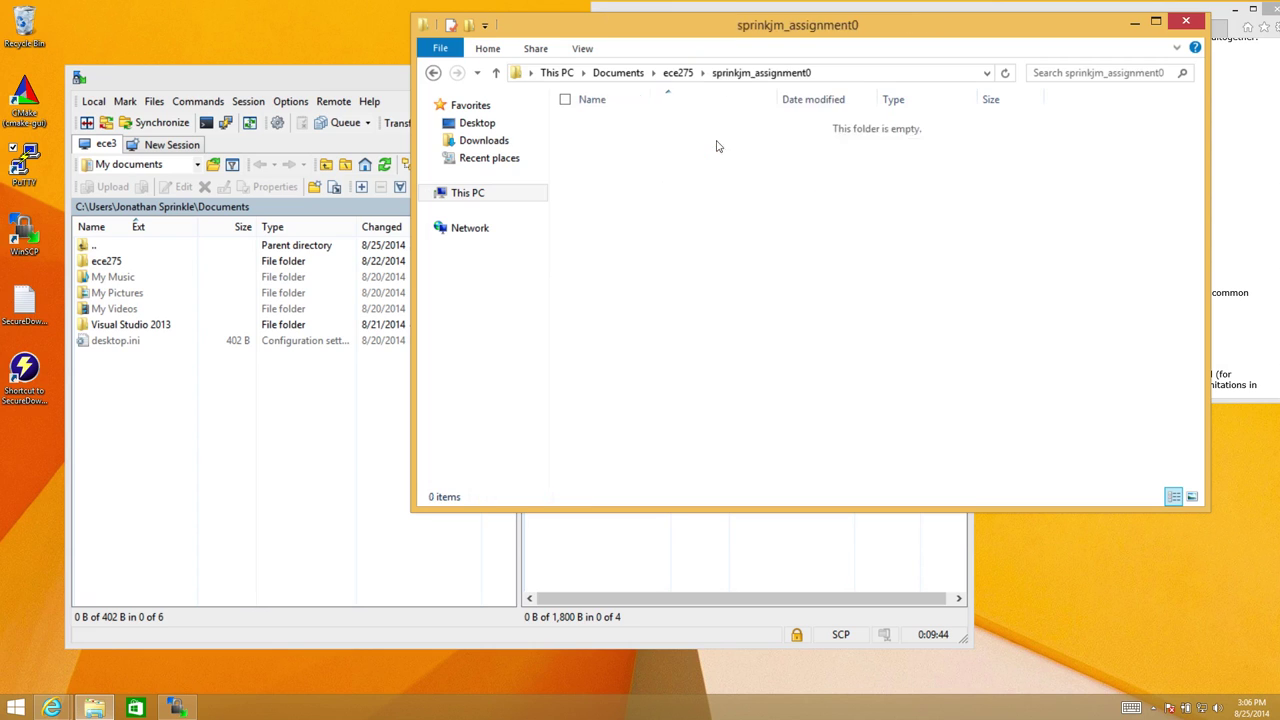
double_click(597, 124)
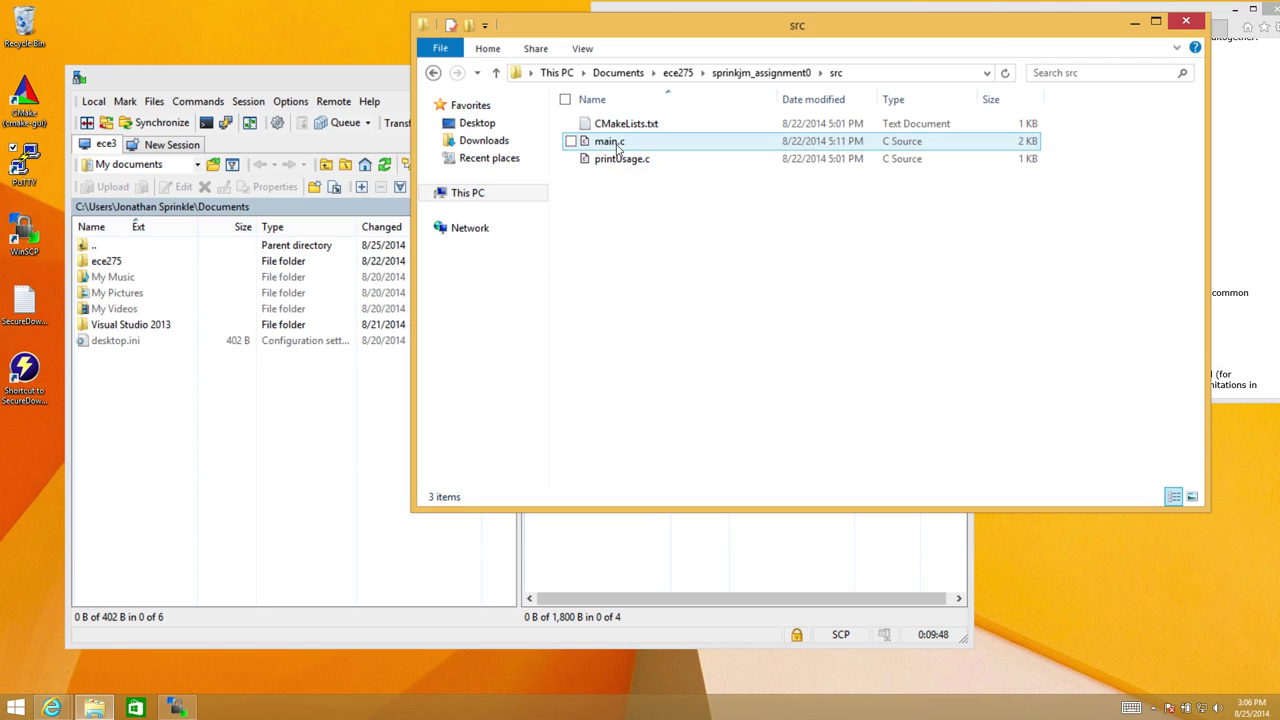
left_click(760, 75)
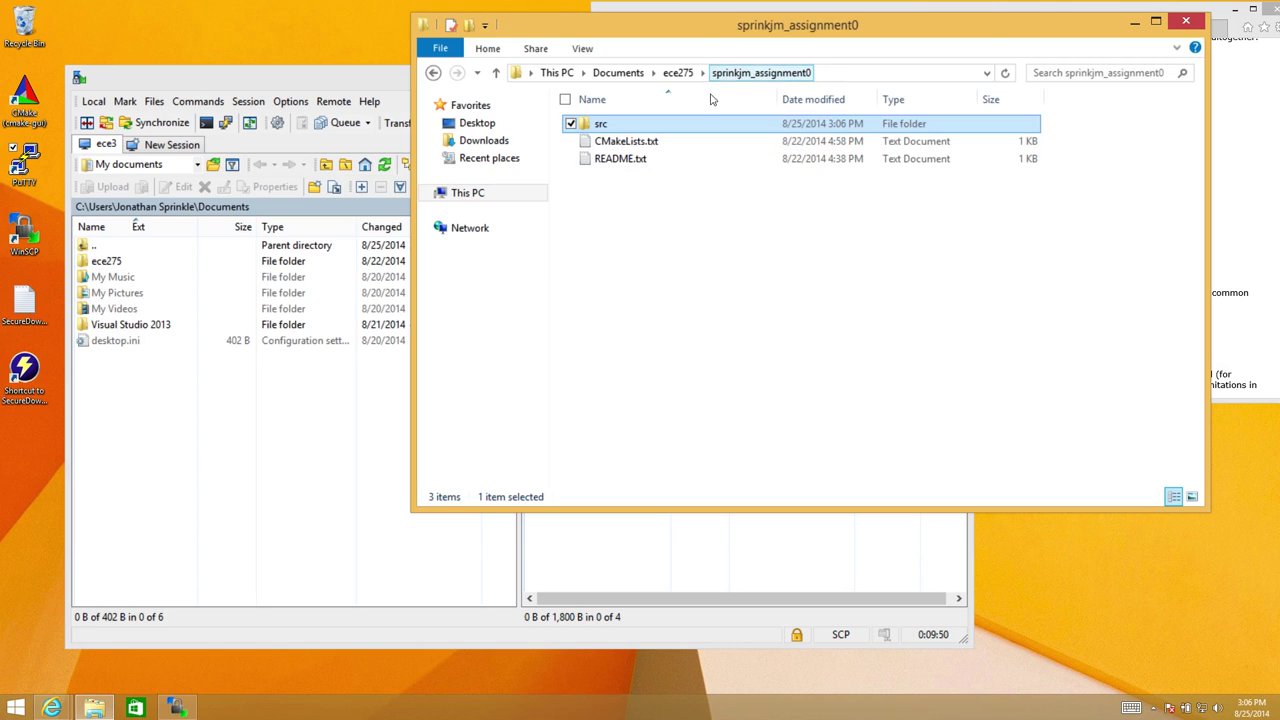